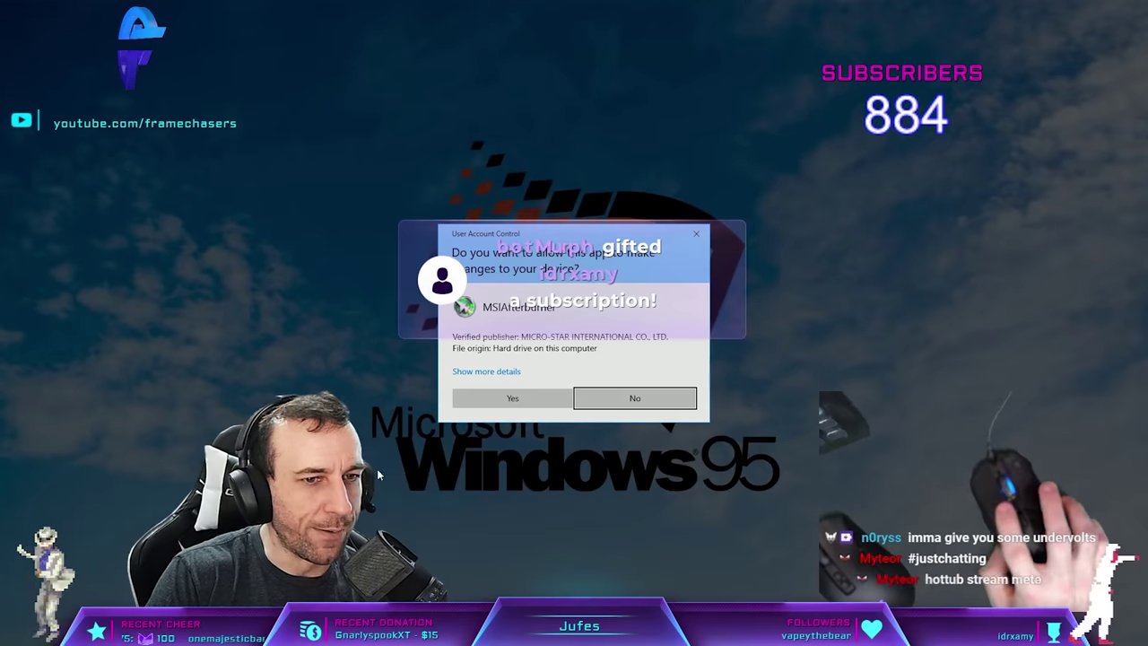
Launch MSI Afterburner and move its window up to show the RTX 3090 clock, voltage and temperature readouts
{"action": "left_click", "coordinate": [672, 397]}
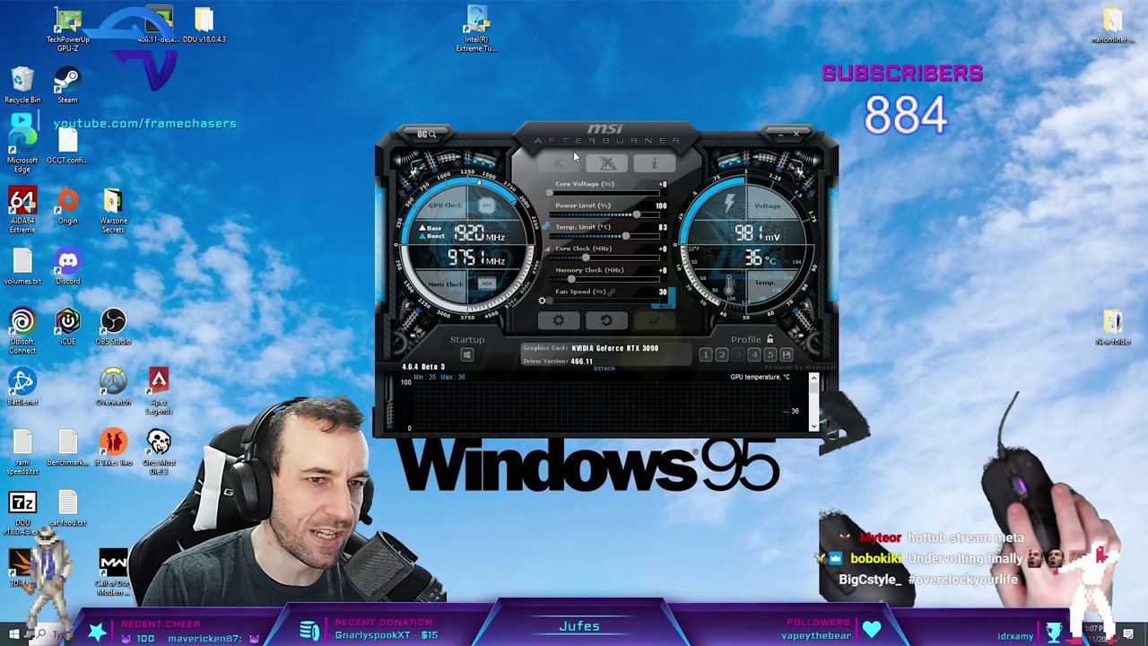
{"action": "left_click_drag", "start_coordinate": [637, 141], "coordinate": [609, 70]}
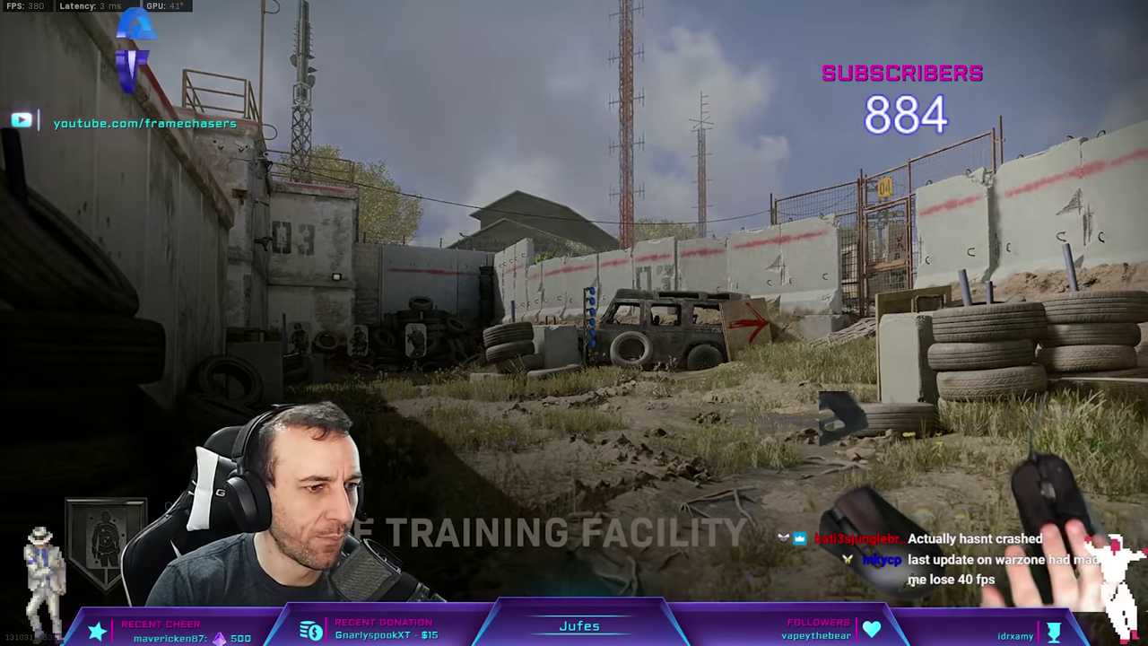
Walk toward the armor plates and back, then move the Afterburner window to centre-right
{"action": "key", "text": "w"}
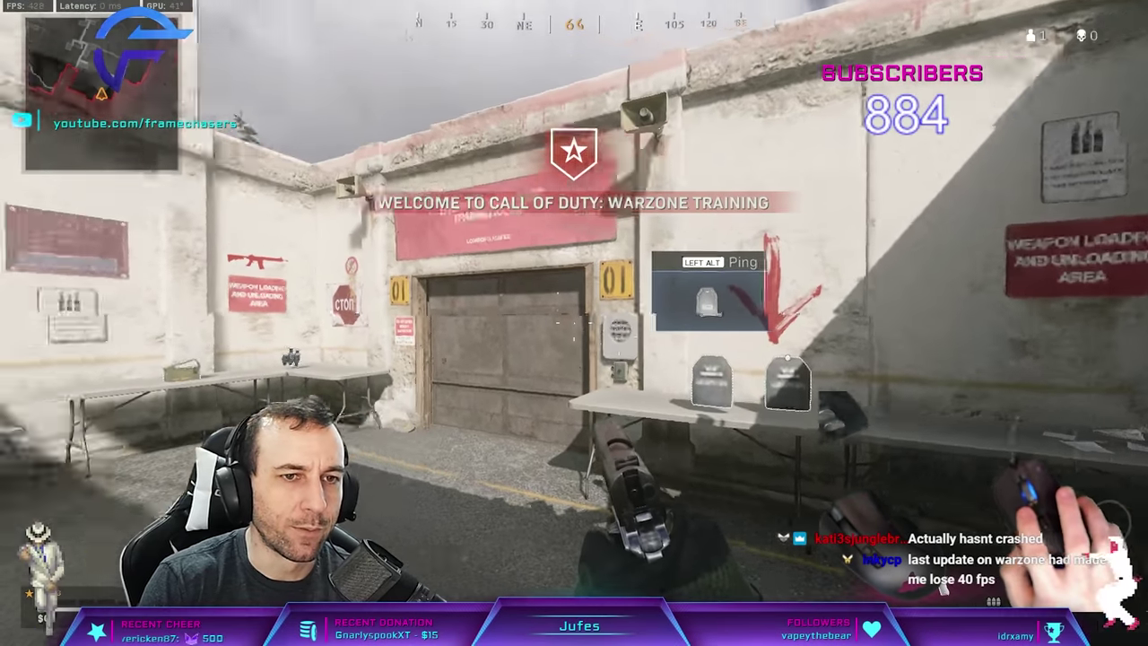
{"action": "mouse_move", "coordinate": [574, 322]}
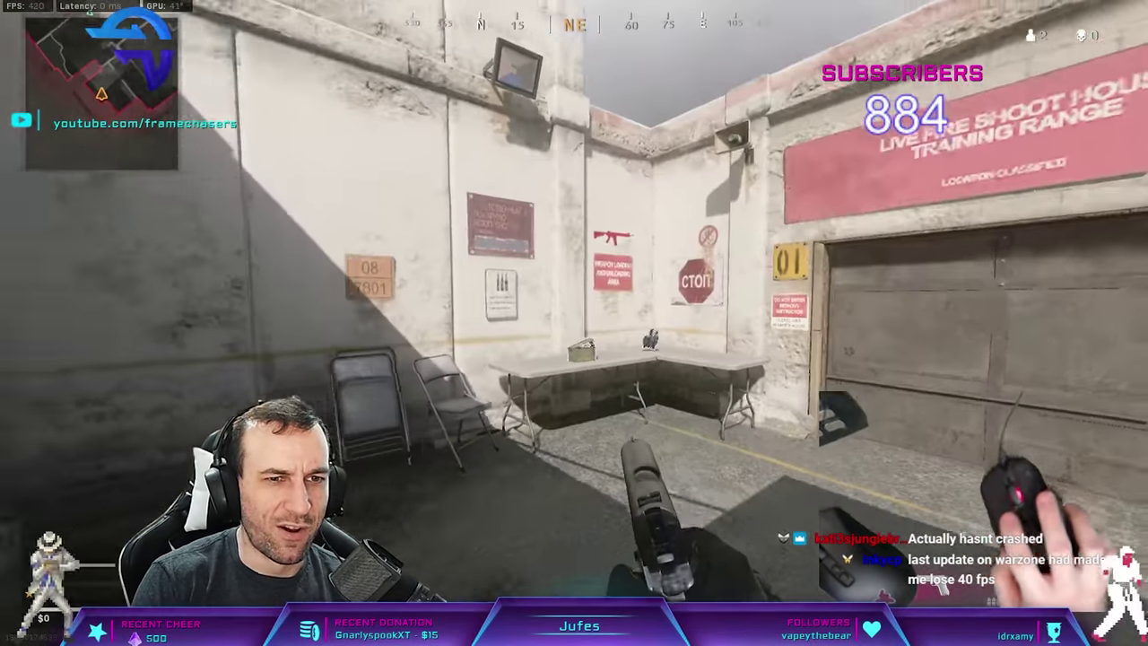
{"action": "key", "text": "s"}
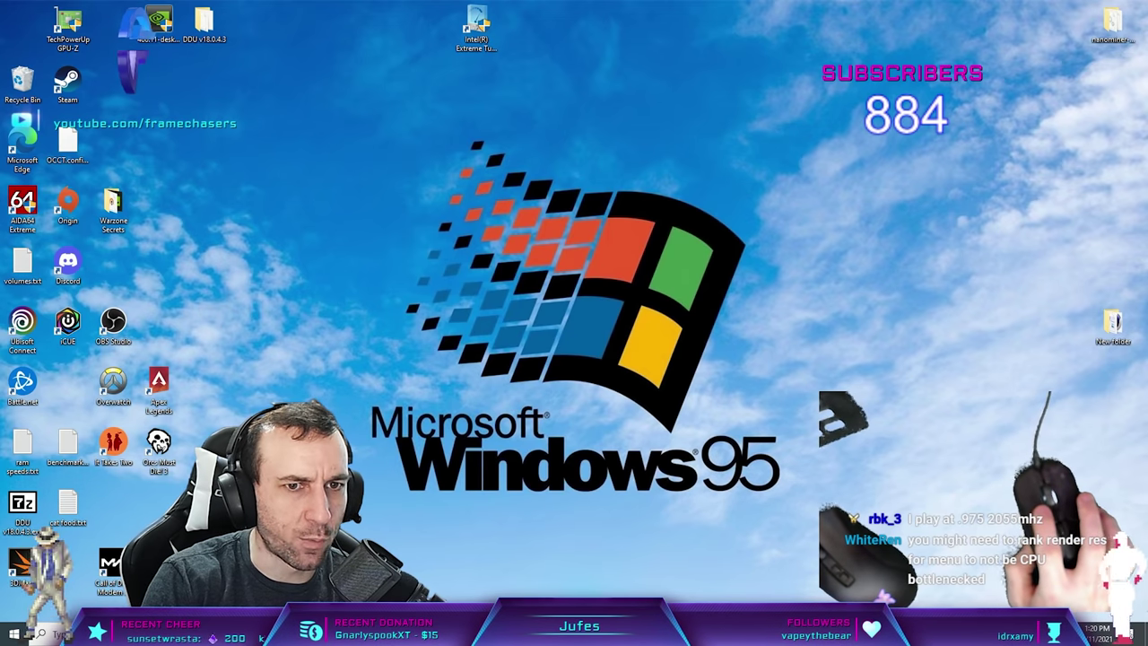
{"action": "left_click_drag", "start_coordinate": [1014, 244], "coordinate": [919, 306]}
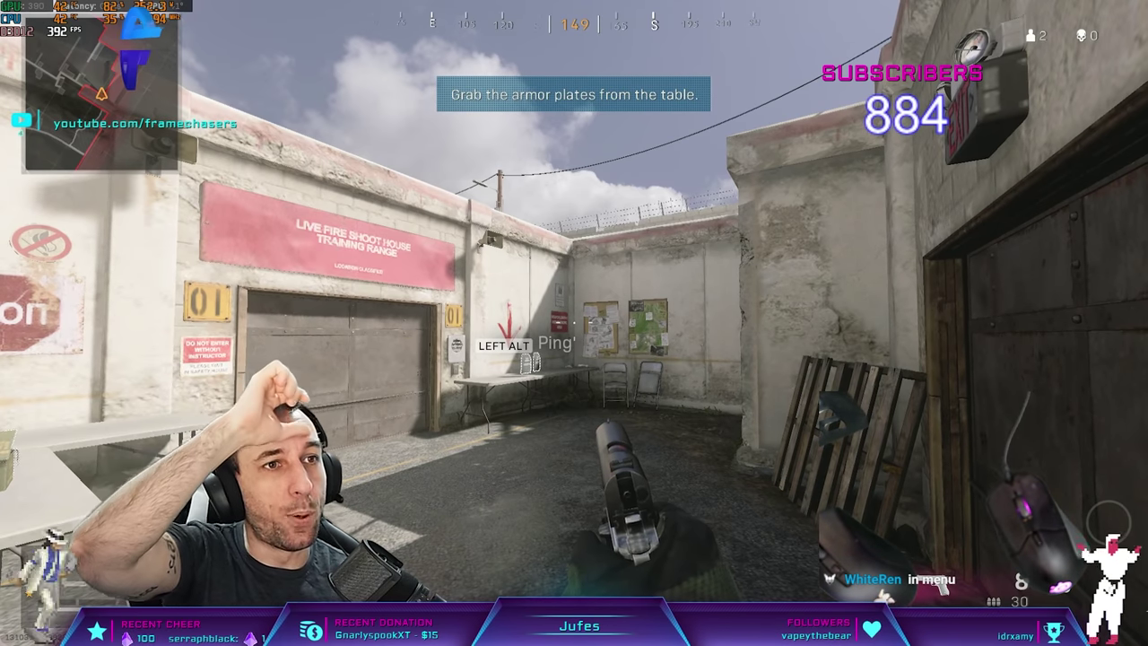
Check Warzone's Graphics settings, with render resolution 200 at 3840 x 2160, and resume gameplay
{"action": "key", "text": "Escape"}
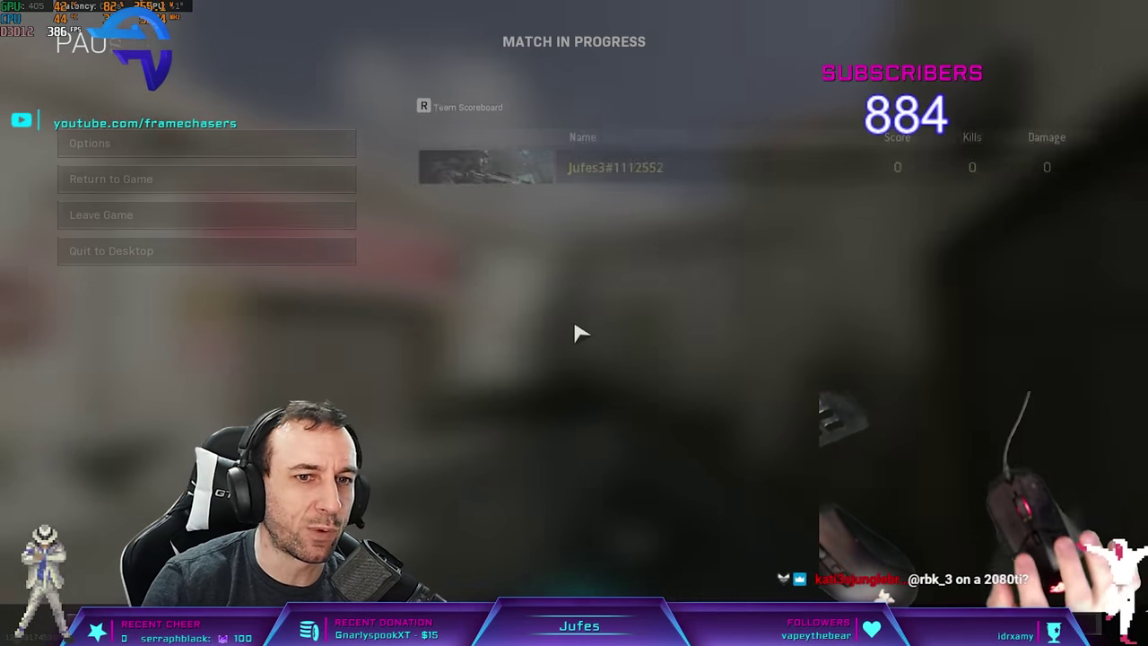
{"action": "left_click", "coordinate": [180, 153]}
{"action": "left_click", "coordinate": [345, 79]}
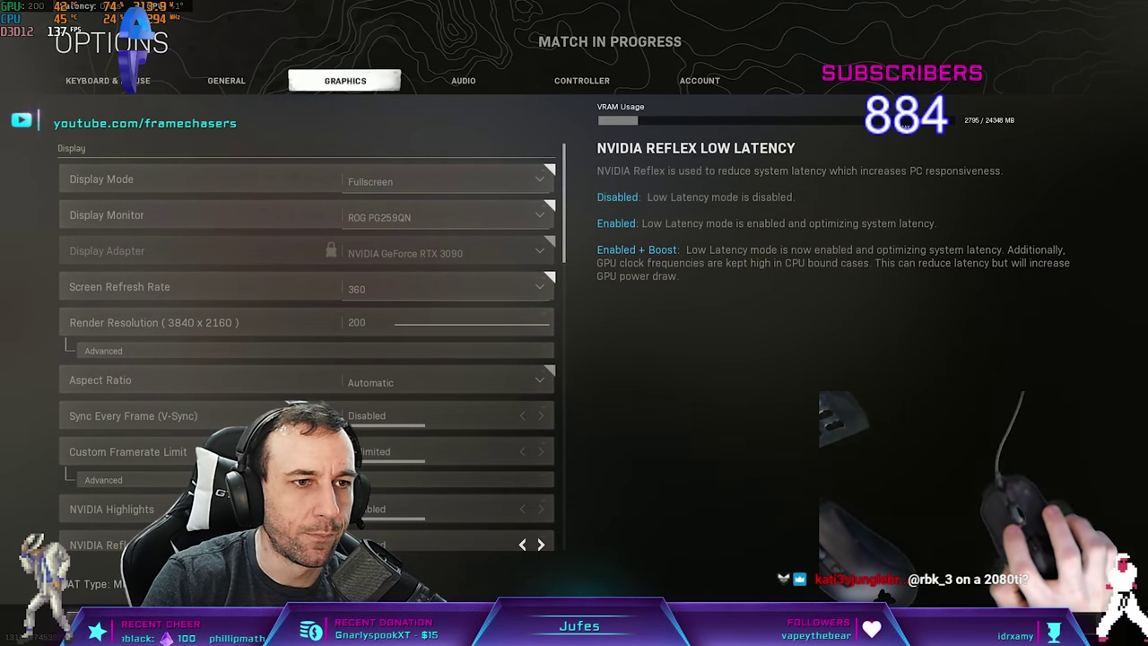
{"action": "key", "text": "Escape"}
{"action": "key", "text": "Escape"}
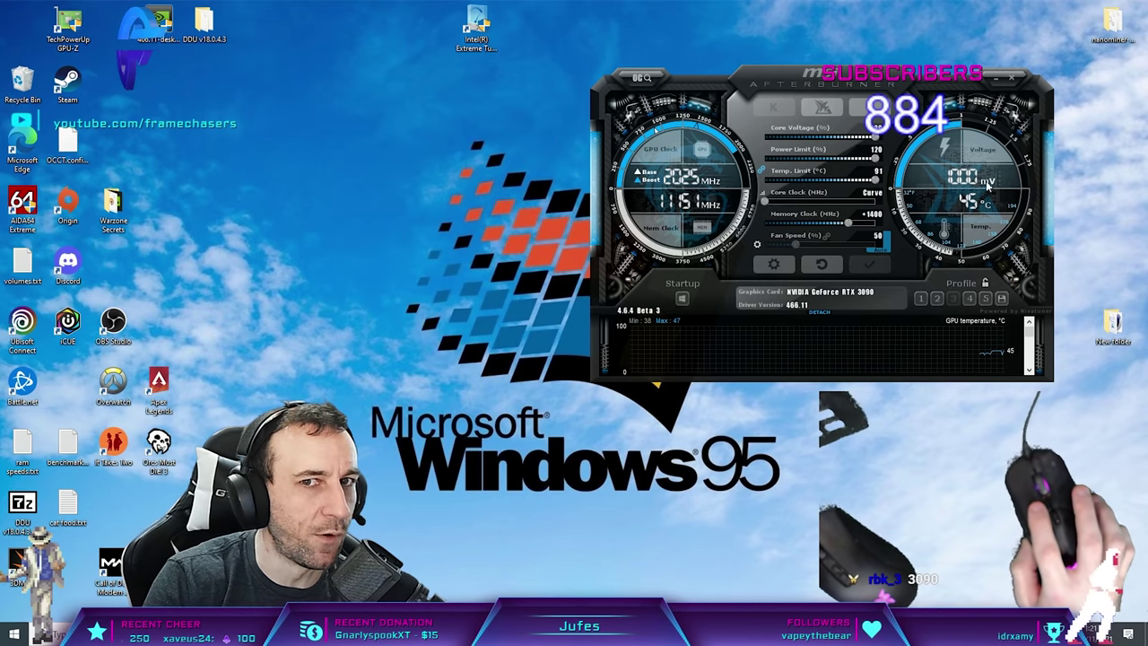
Apply Core Clock on Curve with a +1400 Memory Clock offset in Afterburner
{"action": "mouse_move", "coordinate": [411, 635]}
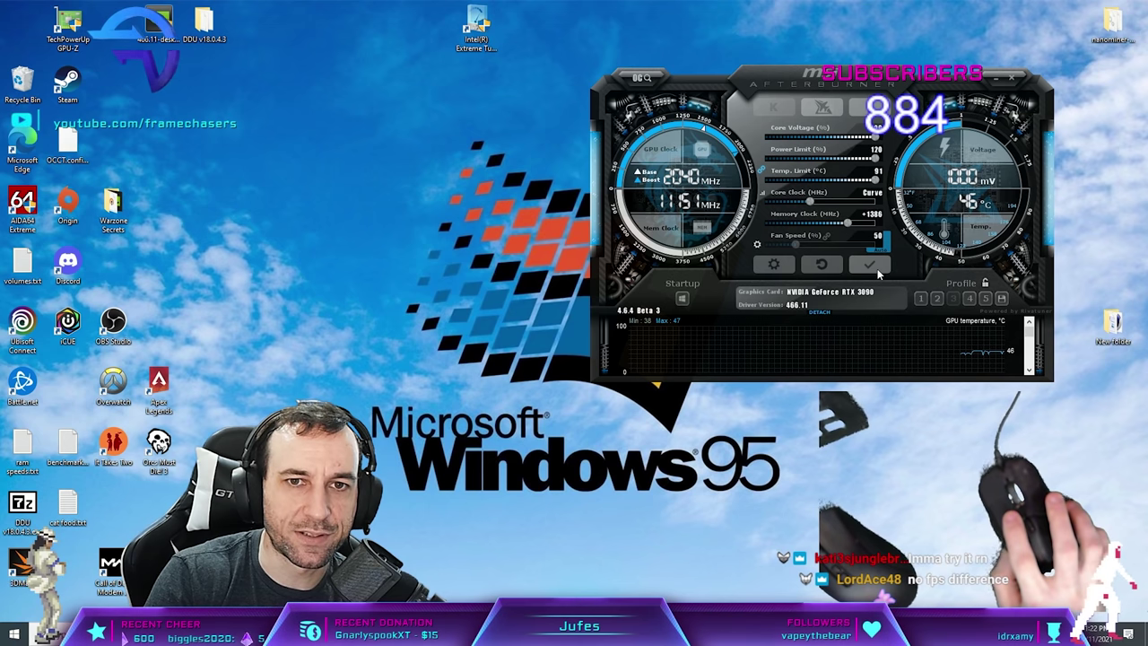
{"action": "left_click", "coordinate": [870, 265]}
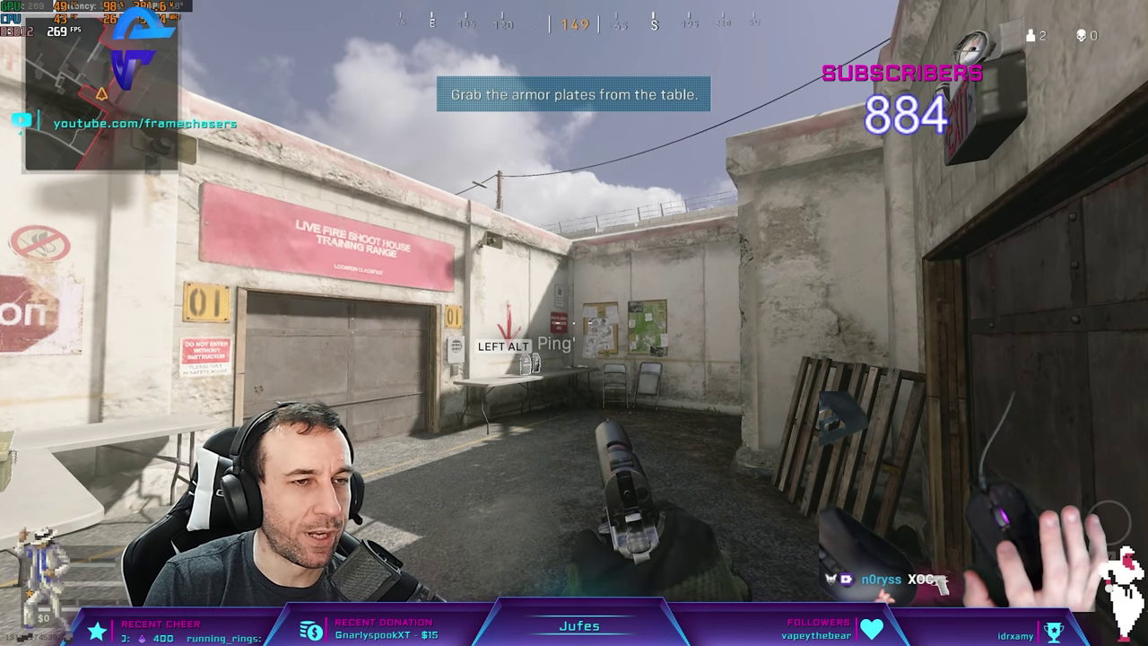
Drag Warzone's Render Resolution slider from 200 down to 133 and return to the game
{"action": "key", "text": "Escape"}
{"action": "left_click", "coordinate": [192, 143]}
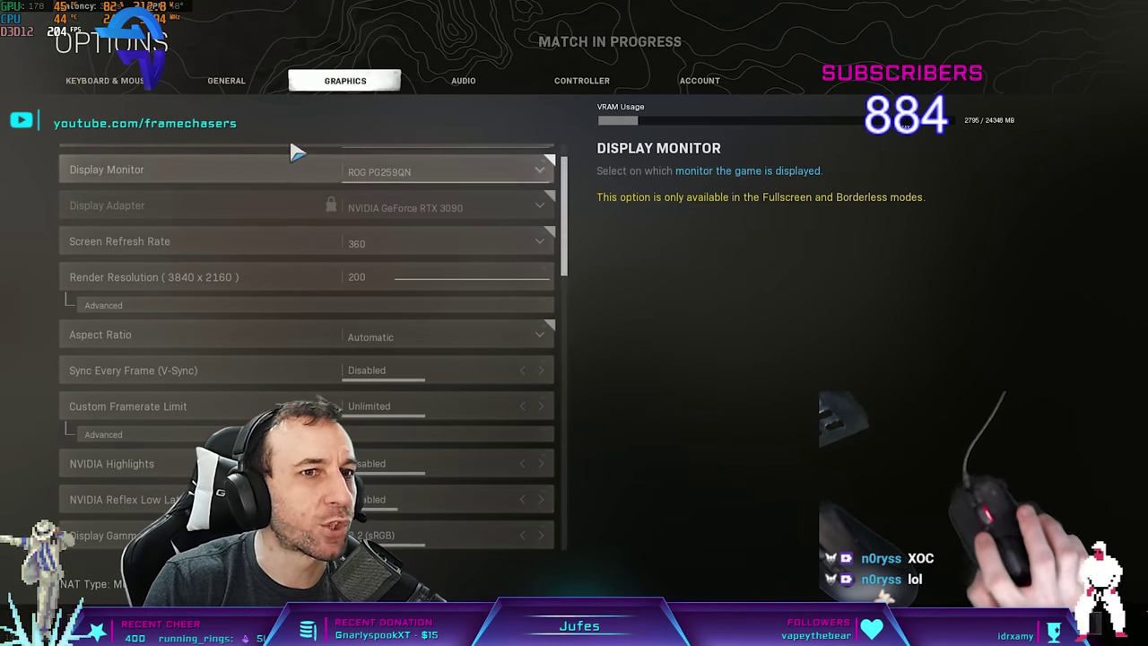
{"action": "mouse_move", "coordinate": [481, 279]}
{"action": "left_mouse_down"}
{"action": "mouse_move", "coordinate": [512, 285]}
{"action": "mouse_move", "coordinate": [457, 289]}
{"action": "mouse_move", "coordinate": [475, 289]}
{"action": "left_mouse_up"}
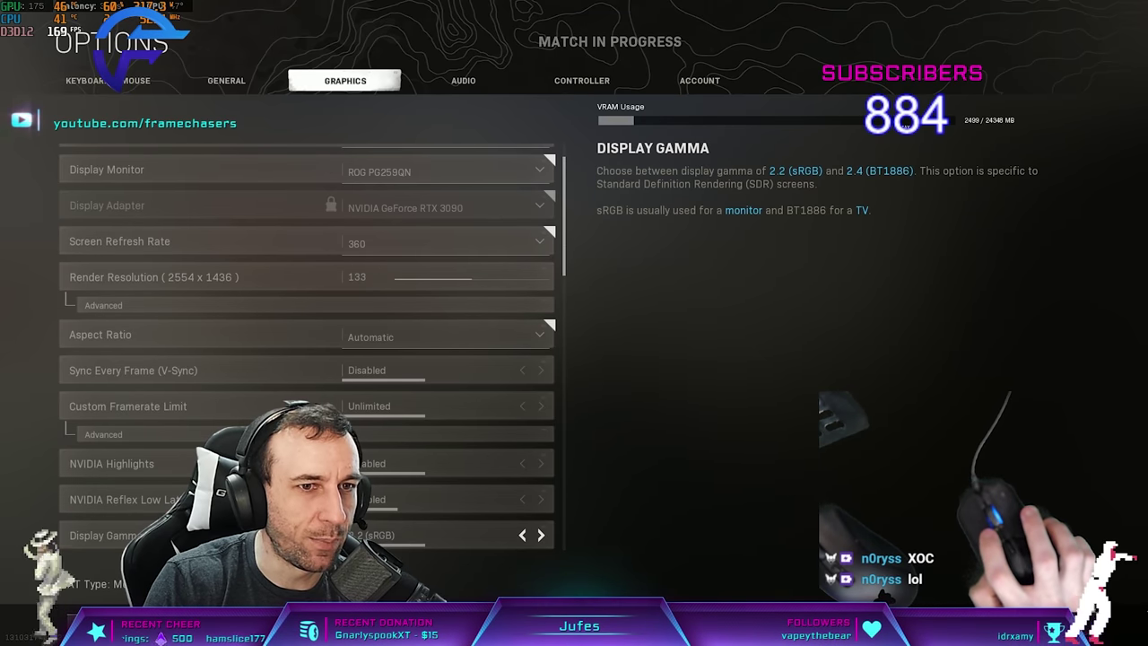
{"action": "key", "text": "Escape"}
{"action": "key", "text": "Escape"}
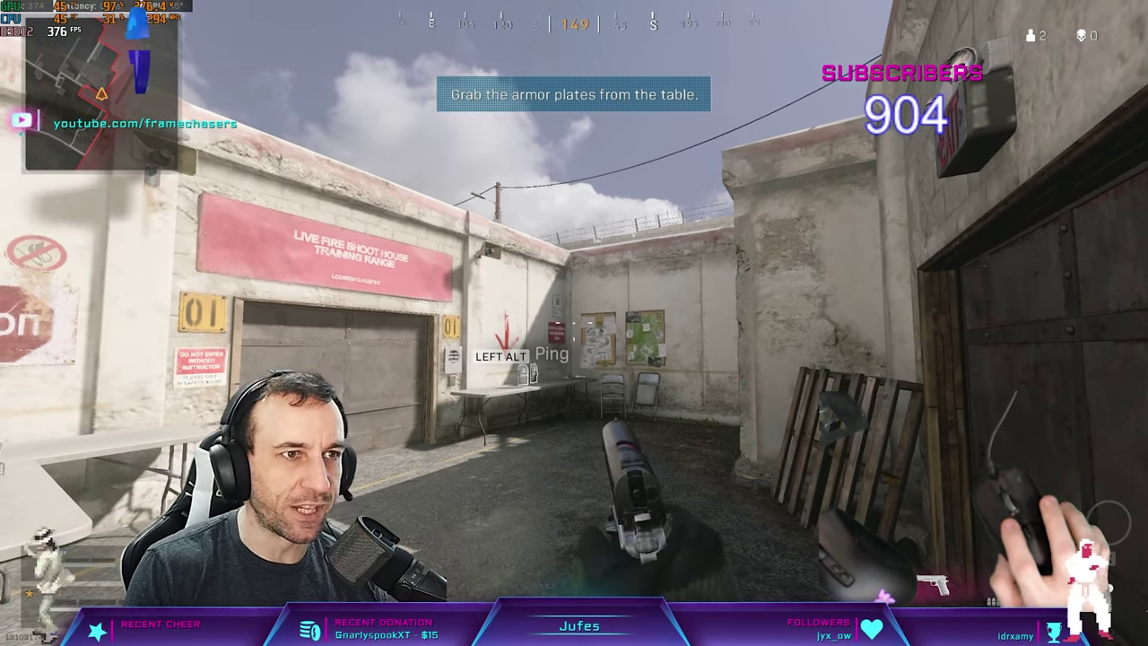
Quit Warzone to the desktop via Quit to Desktop, confirming with YES
{"action": "key", "text": "Escape"}
{"action": "left_click", "coordinate": [273, 251]}
{"action": "left_click", "coordinate": [590, 327]}
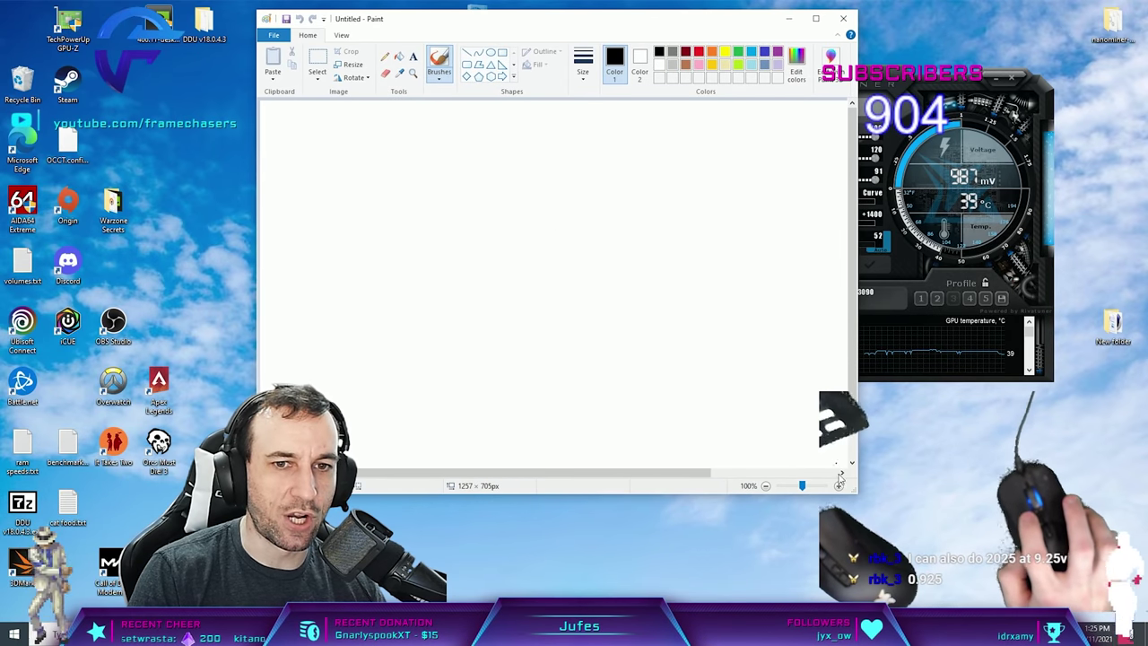
Enlarge the Paint window and freehand a rising curve with a crest, erasing and redrawing its right part
{"action": "left_click_drag", "start_coordinate": [852, 489], "coordinate": [1105, 557]}
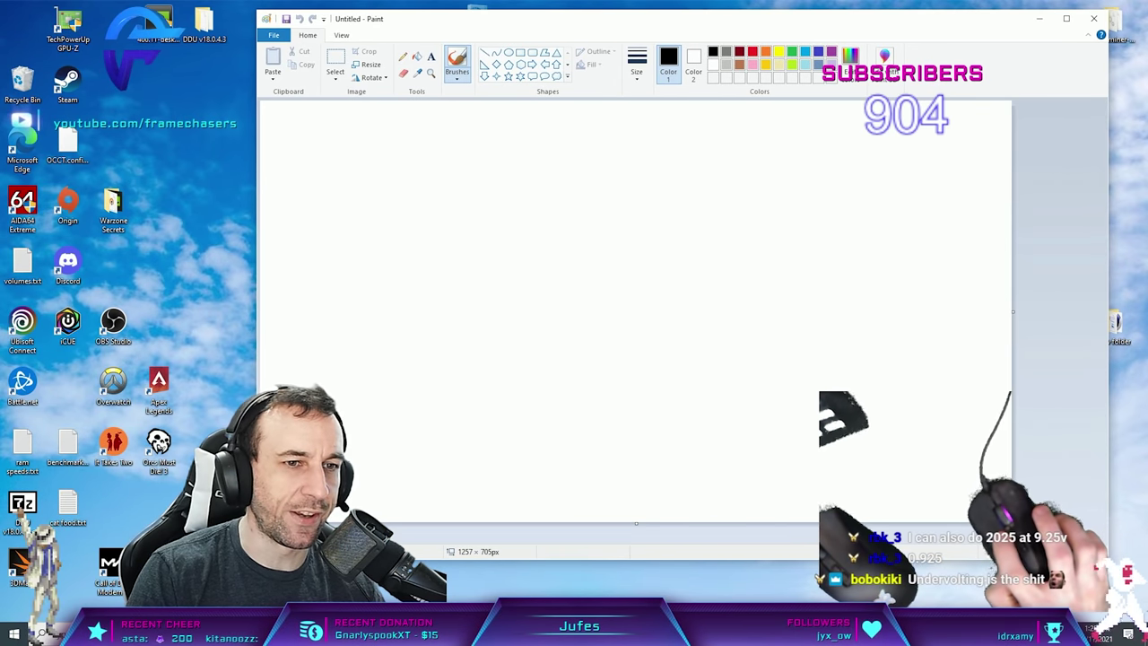
{"action": "mouse_move", "coordinate": [349, 453]}
{"action": "left_mouse_down"}
{"action": "mouse_move", "coordinate": [440, 351]}
{"action": "mouse_move", "coordinate": [543, 277]}
{"action": "left_mouse_up"}
{"action": "left_click_drag", "start_coordinate": [635, 241], "coordinate": [723, 255]}
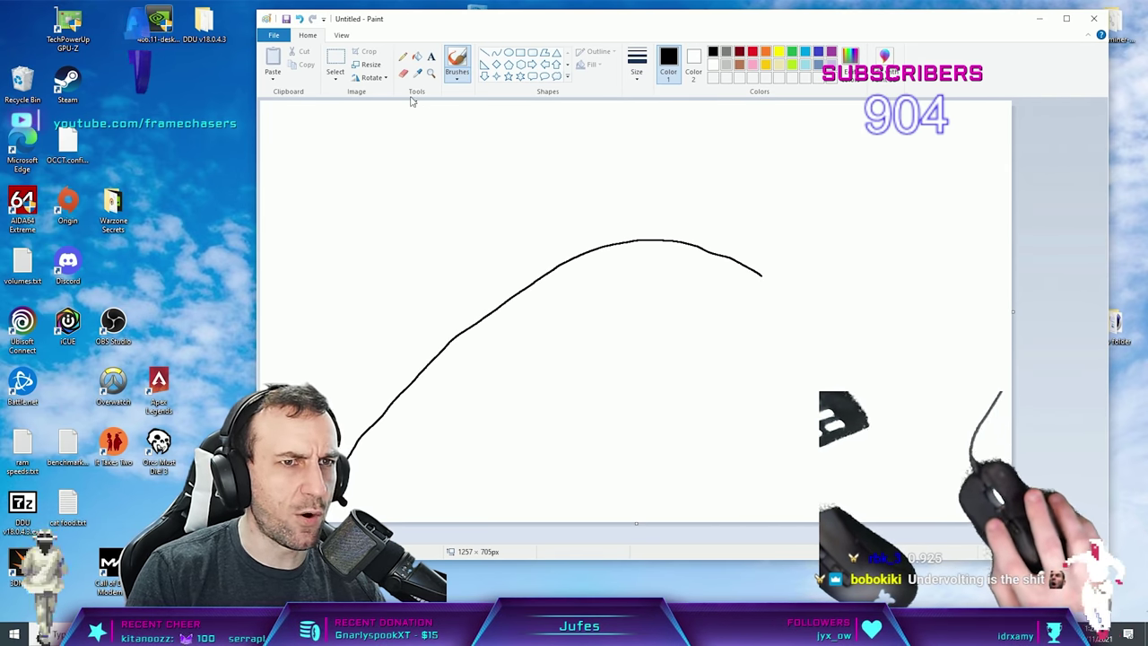
{"action": "left_click_drag", "start_coordinate": [632, 199], "coordinate": [752, 311]}
{"action": "left_click", "coordinate": [334, 62]}
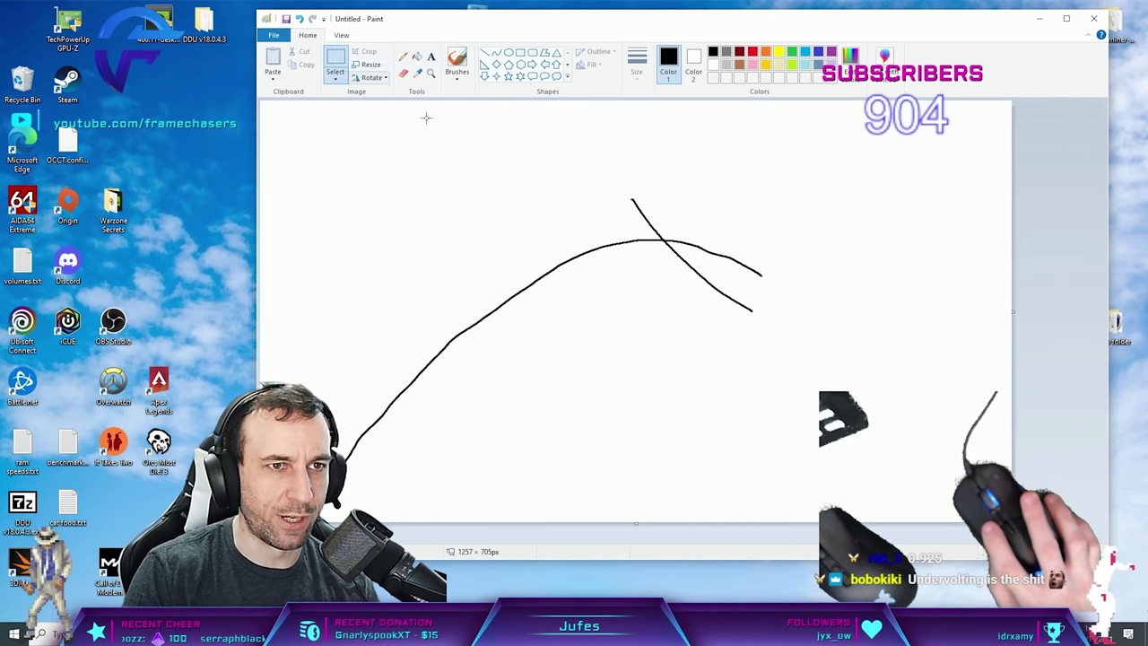
{"action": "left_click_drag", "start_coordinate": [679, 252], "coordinate": [767, 318]}
{"action": "key", "text": "Delete"}
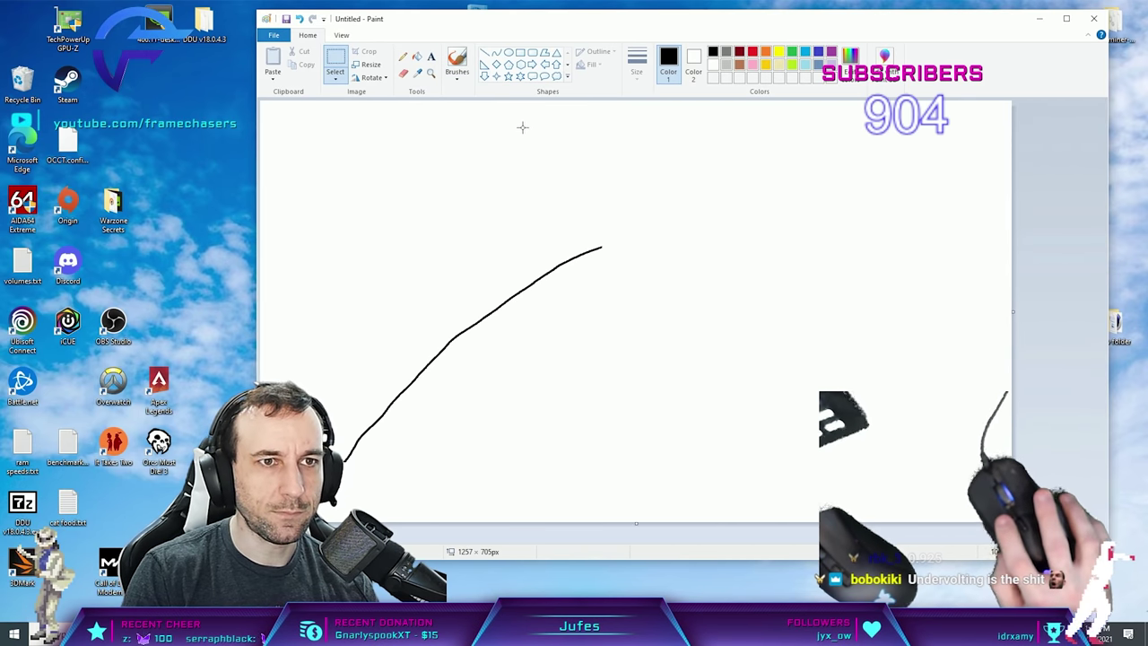
{"action": "left_click", "coordinate": [461, 60]}
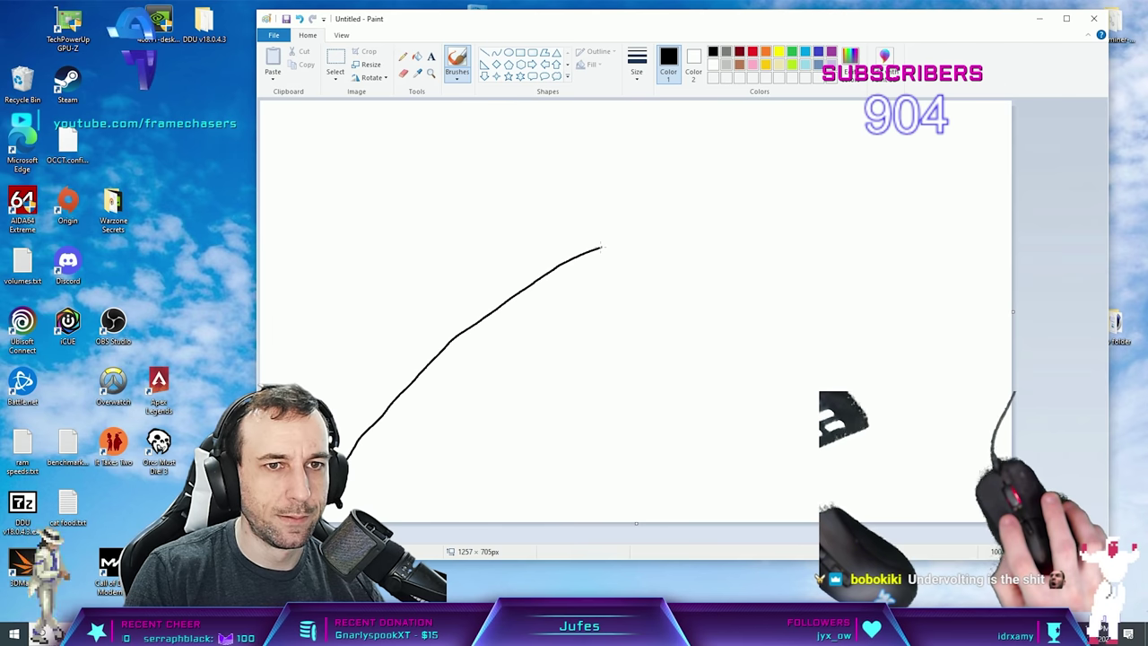
{"action": "left_click_drag", "start_coordinate": [601, 248], "coordinate": [677, 230]}
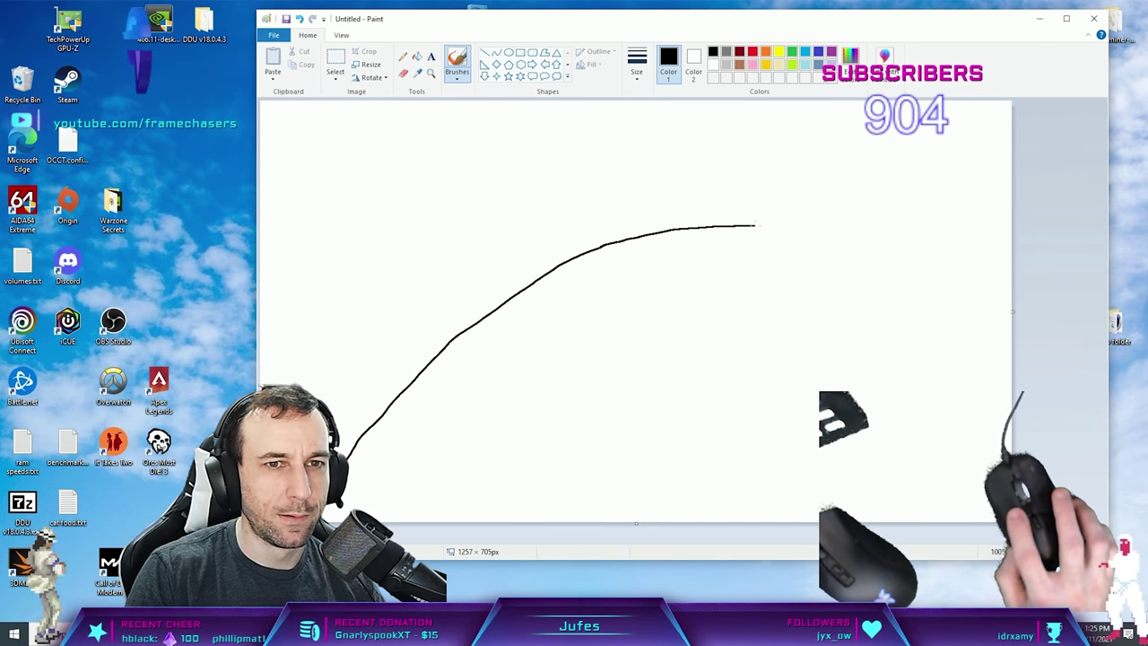
{"action": "mouse_move", "coordinate": [755, 226]}
{"action": "left_mouse_down"}
{"action": "mouse_move", "coordinate": [812, 225]}
{"action": "mouse_move", "coordinate": [901, 282]}
{"action": "left_mouse_up"}
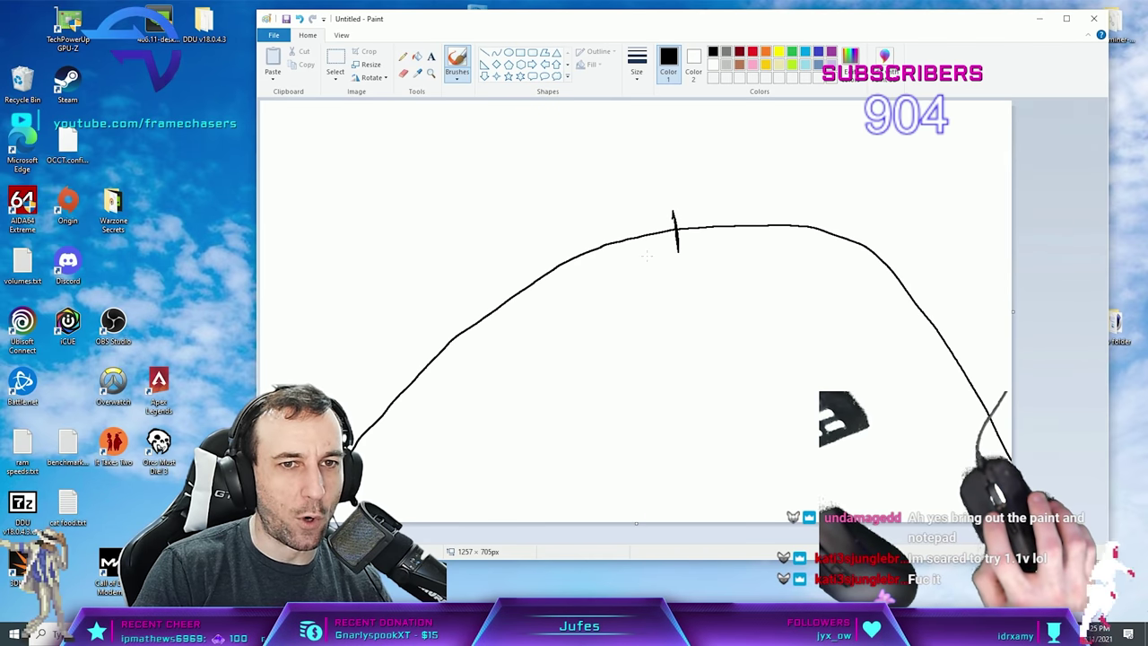
Mark 0.95v, 1.0v and 1.1v points on the curve, labelled 200w, 250w and 300w, with an arrow
{"action": "left_click_drag", "start_coordinate": [647, 257], "coordinate": [647, 285]}
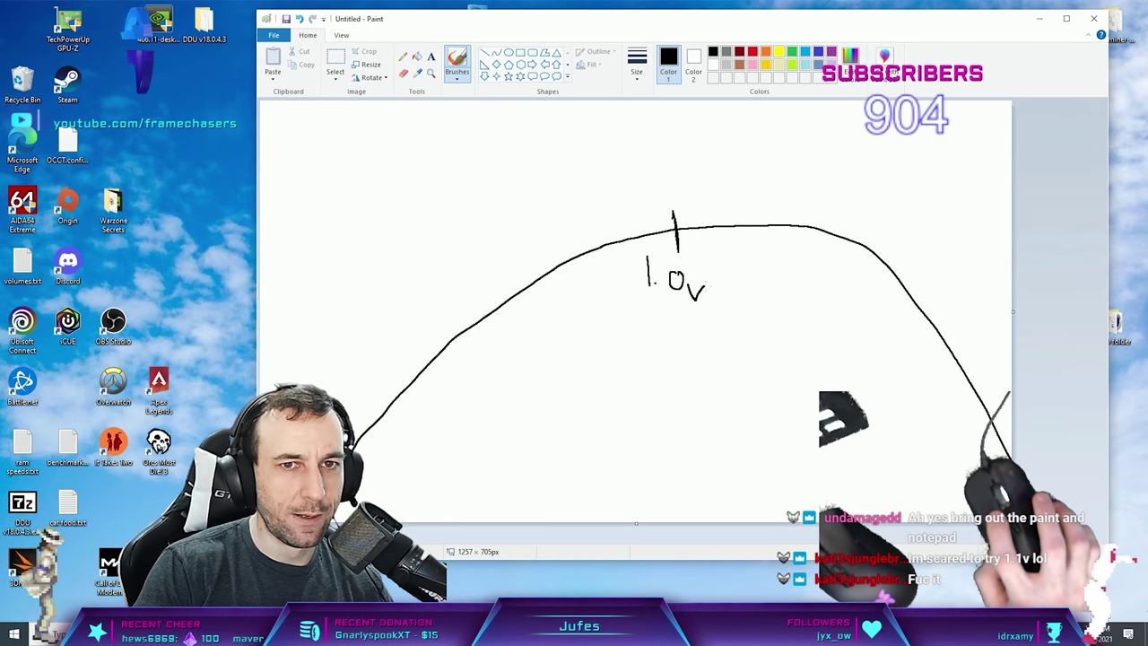
{"action": "left_click_drag", "start_coordinate": [809, 200], "coordinate": [812, 243]}
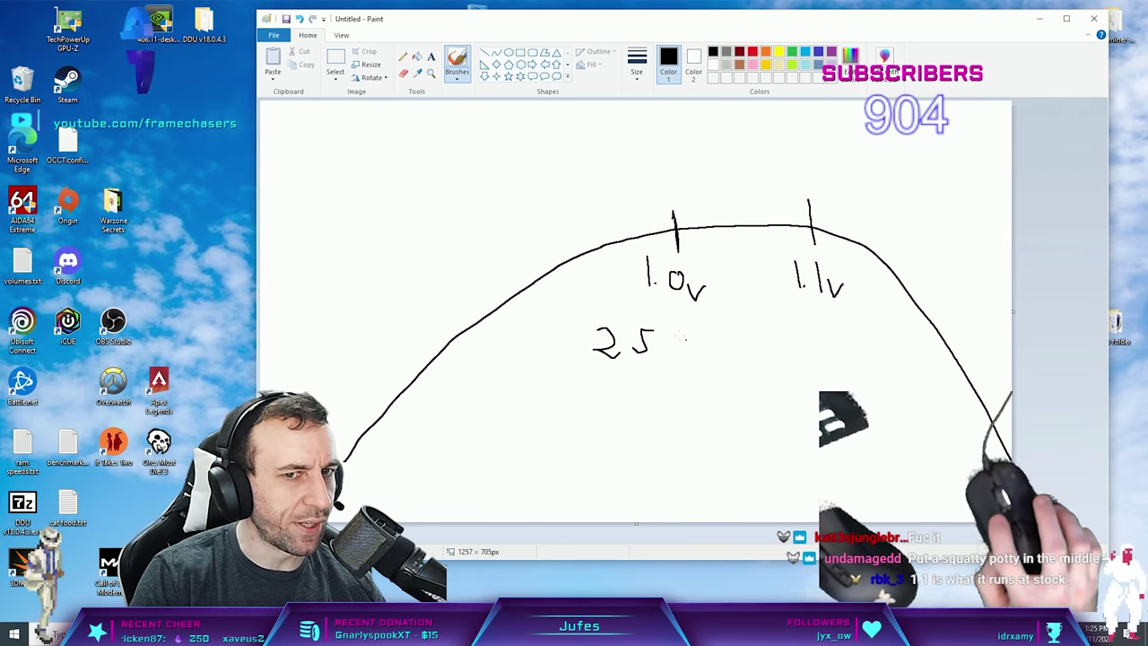
{"action": "left_click_drag", "start_coordinate": [683, 337], "coordinate": [712, 357]}
{"action": "left_click_drag", "start_coordinate": [803, 337], "coordinate": [810, 335]}
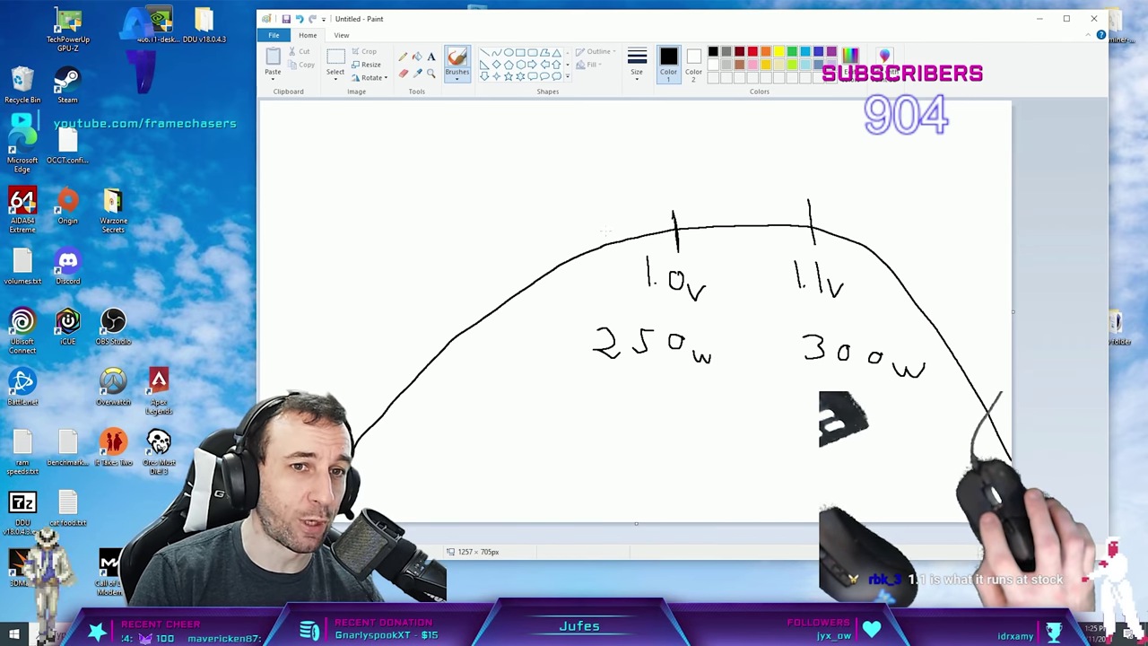
{"action": "left_click_drag", "start_coordinate": [606, 231], "coordinate": [606, 258]}
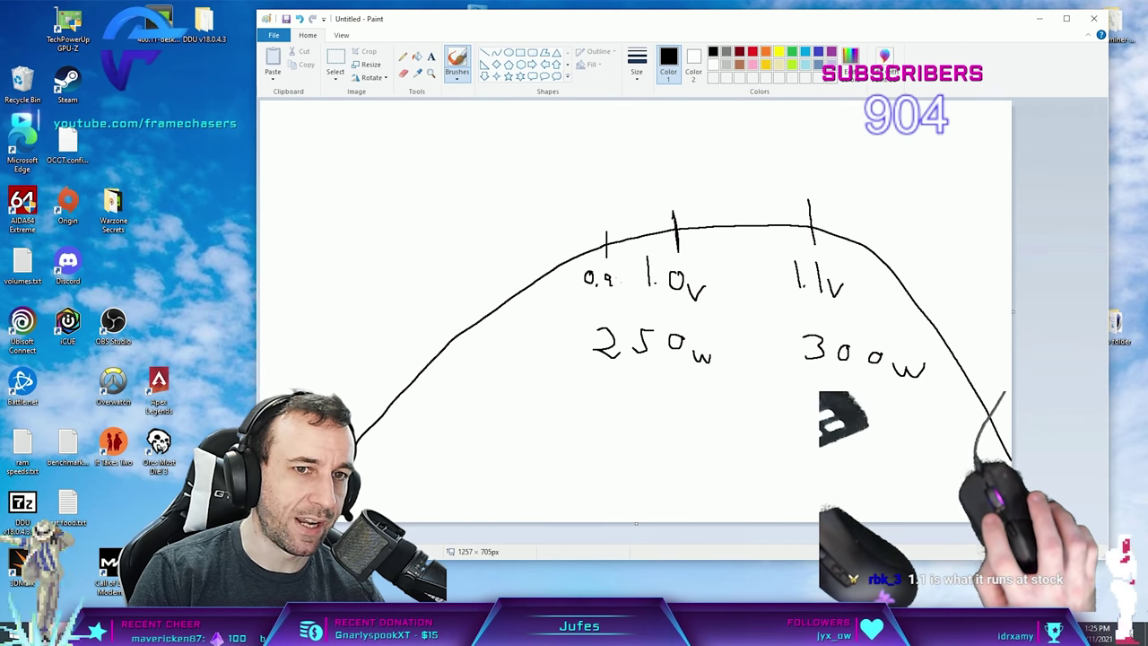
{"action": "mouse_move", "coordinate": [622, 275]}
{"action": "left_mouse_down"}
{"action": "mouse_move", "coordinate": [617, 285]}
{"action": "mouse_move", "coordinate": [633, 283]}
{"action": "left_mouse_up"}
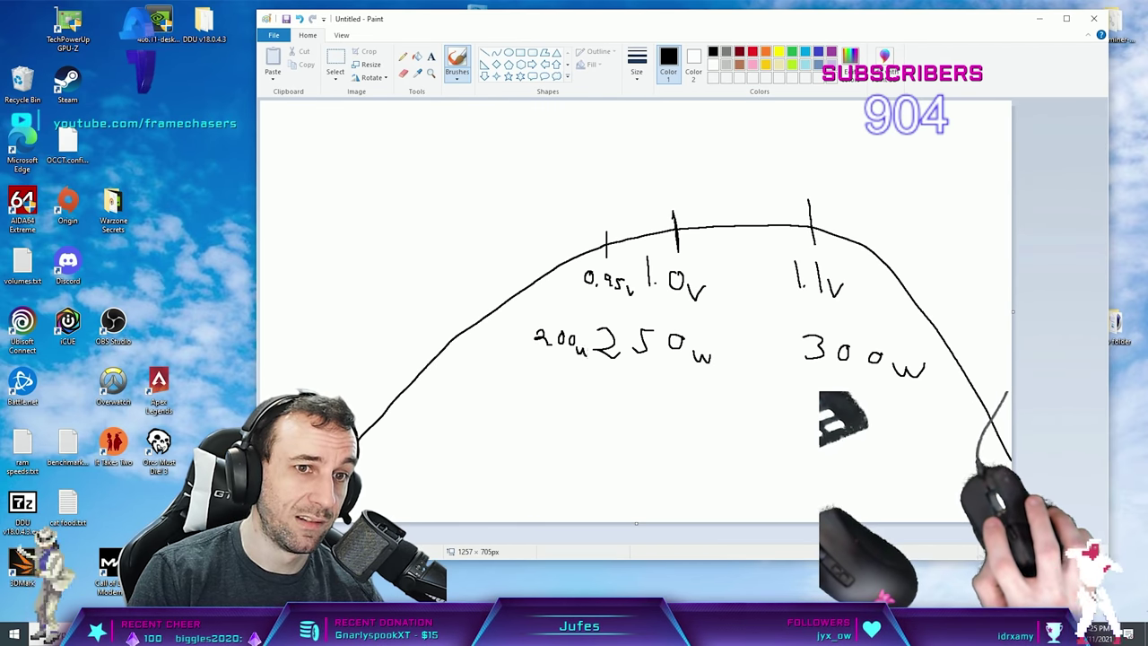
{"action": "mouse_move", "coordinate": [582, 345]}
{"action": "left_mouse_down"}
{"action": "mouse_move", "coordinate": [590, 352]}
{"action": "mouse_move", "coordinate": [588, 300]}
{"action": "mouse_move", "coordinate": [587, 310]}
{"action": "left_mouse_up"}
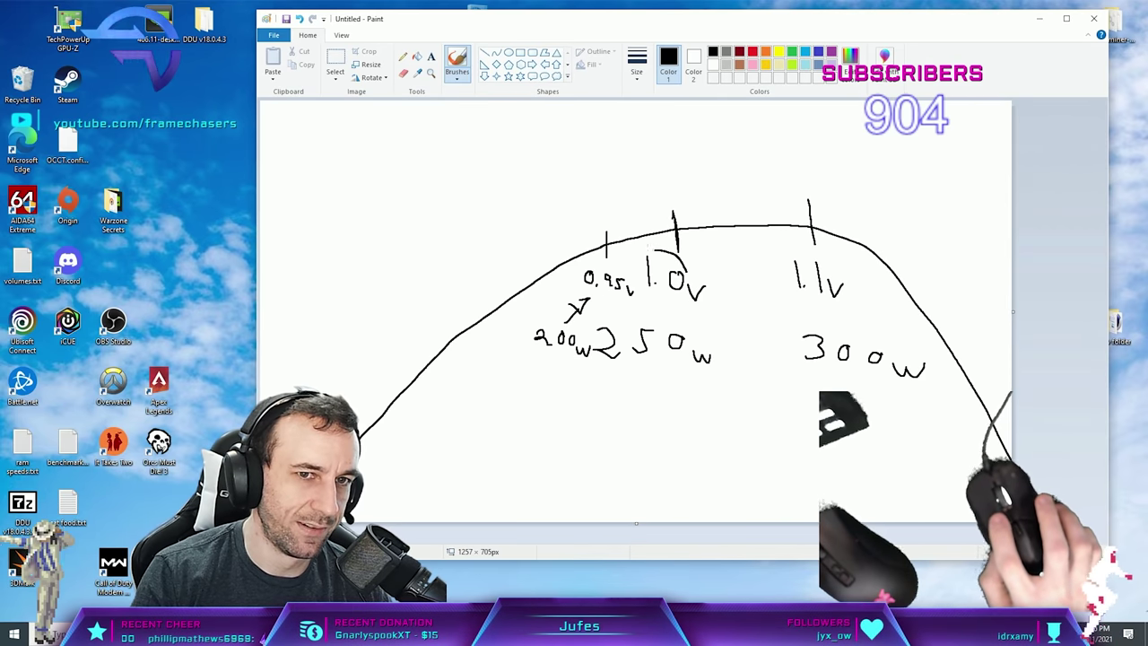
Draw a circle around the 1.0v label on the sketched curve
{"action": "left_click_drag", "start_coordinate": [677, 254], "coordinate": [686, 294]}
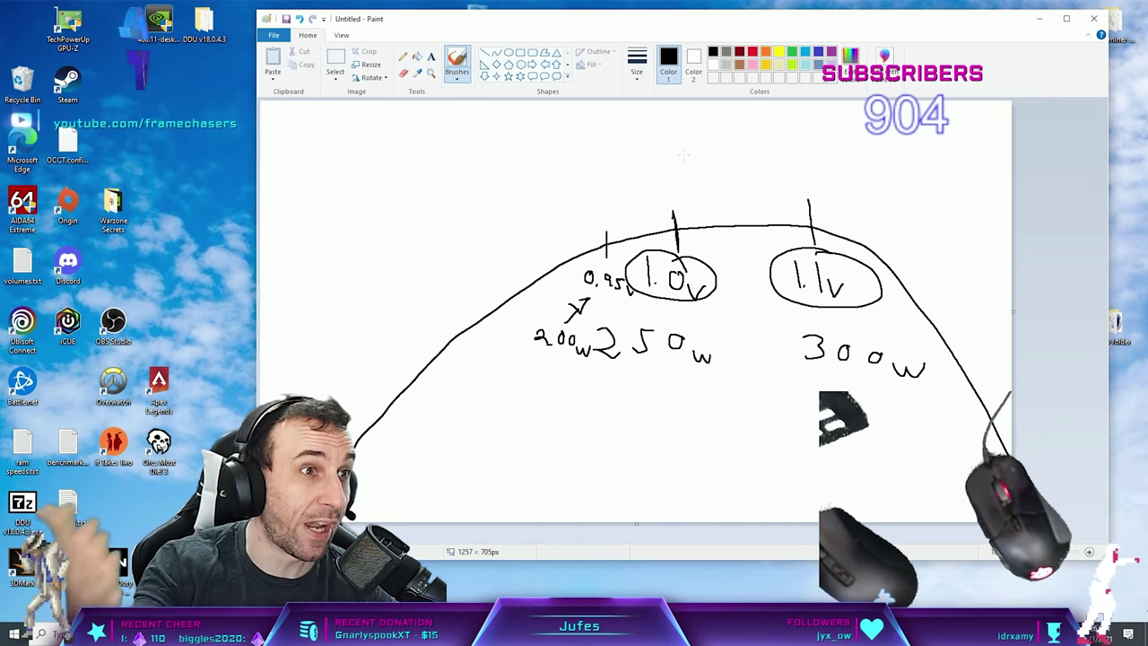
Loop around the 1.0v/250w and 1.1v points, then minimize Paint to reveal Afterburner
{"action": "mouse_move", "coordinate": [678, 179]}
{"action": "left_mouse_down"}
{"action": "mouse_move", "coordinate": [713, 376]}
{"action": "mouse_move", "coordinate": [619, 376]}
{"action": "mouse_move", "coordinate": [679, 178]}
{"action": "left_mouse_up"}
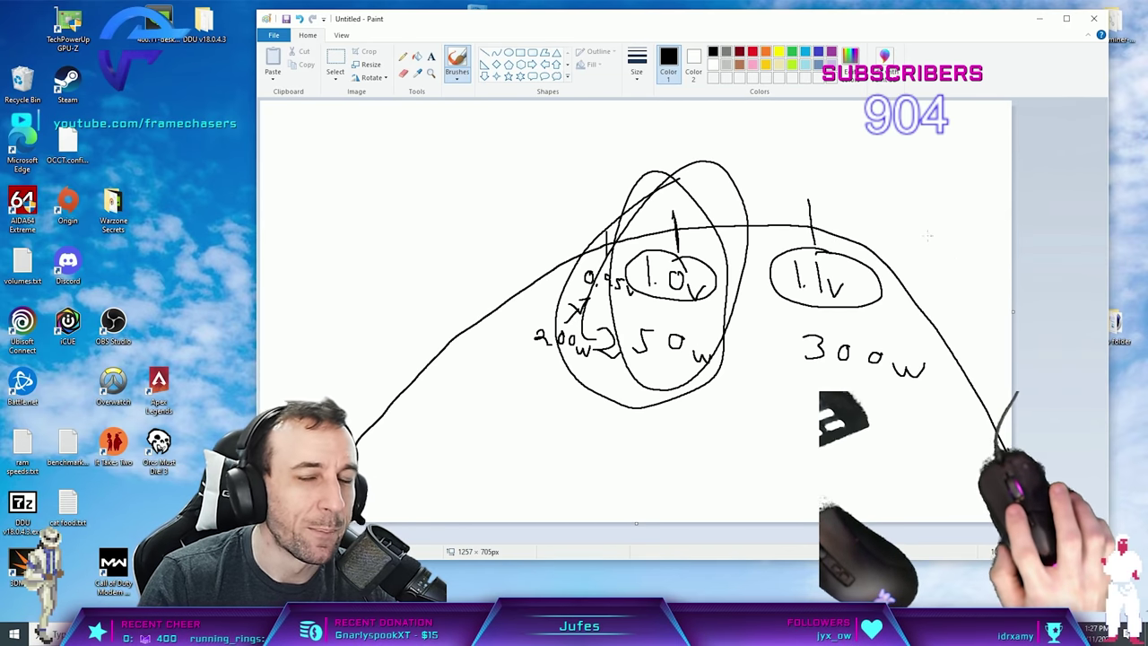
{"action": "mouse_move", "coordinate": [956, 211]}
{"action": "left_mouse_down"}
{"action": "mouse_move", "coordinate": [882, 244]}
{"action": "mouse_move", "coordinate": [798, 316]}
{"action": "left_mouse_up"}
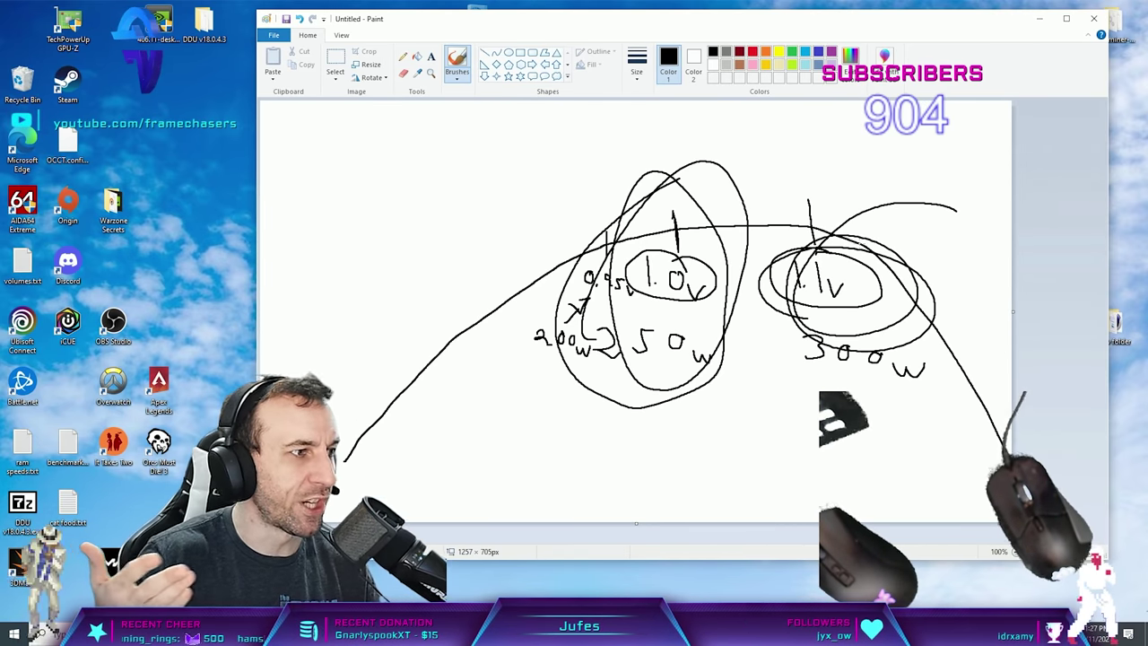
{"action": "left_click", "coordinate": [1038, 18]}
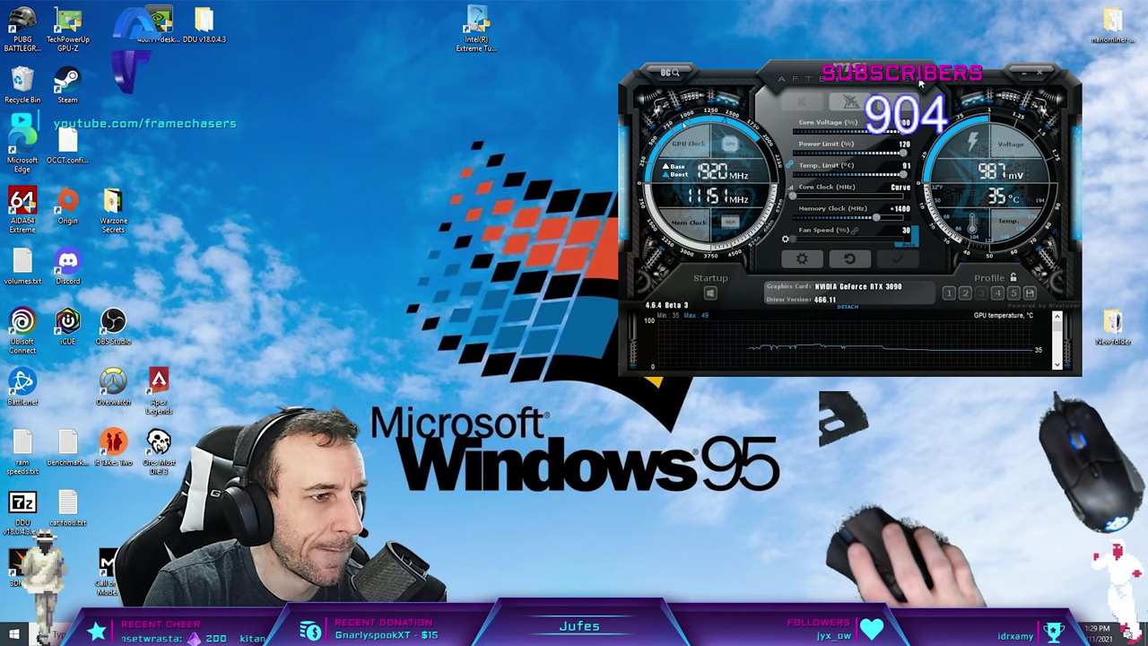
Reset Afterburner to defaults, set Temp Limit to 91 and Power Limit to 120, and reposition the window
{"action": "left_click_drag", "start_coordinate": [918, 81], "coordinate": [824, 76]}
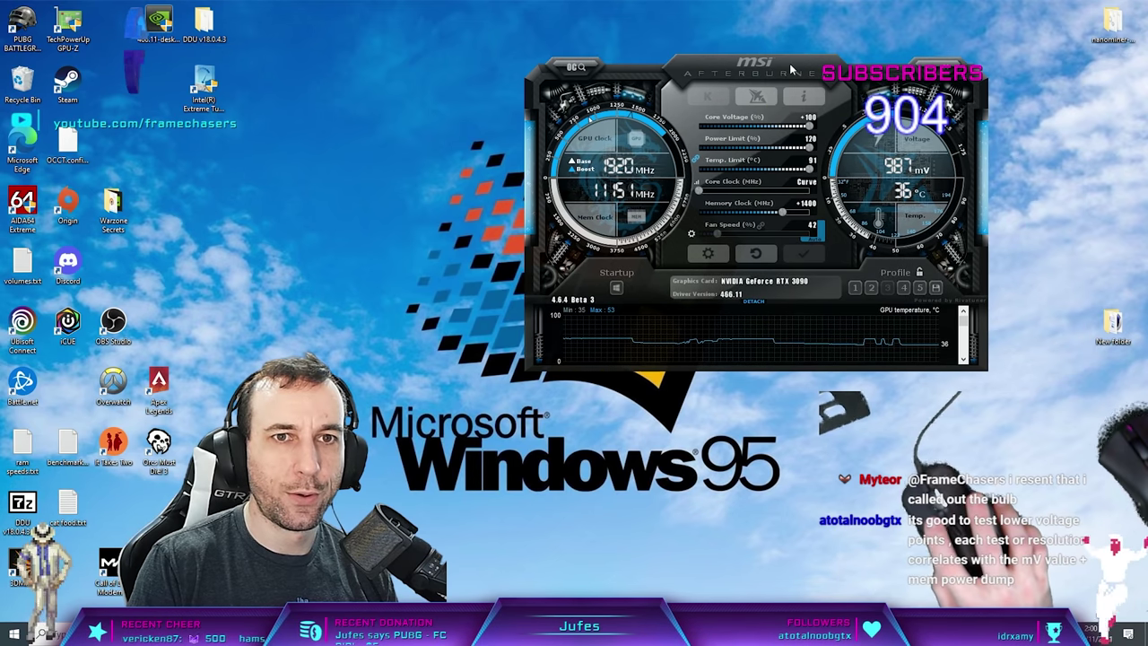
{"action": "left_click", "coordinate": [755, 254]}
{"action": "left_click_drag", "start_coordinate": [771, 170], "coordinate": [811, 168]}
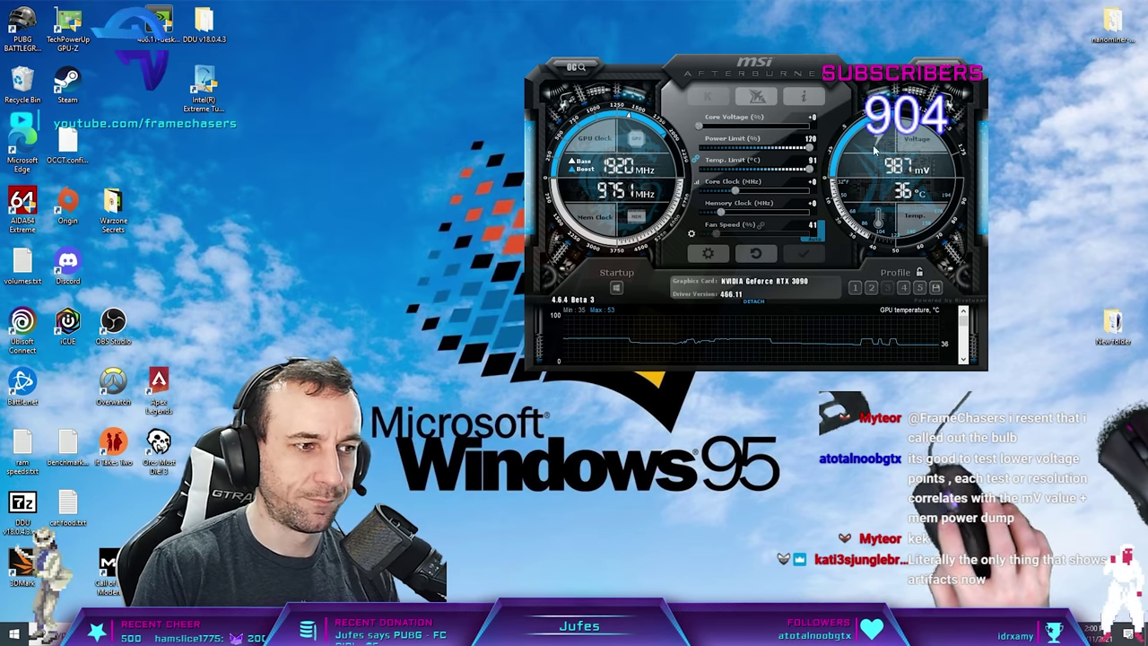
{"action": "left_click_drag", "start_coordinate": [794, 80], "coordinate": [868, 88]}
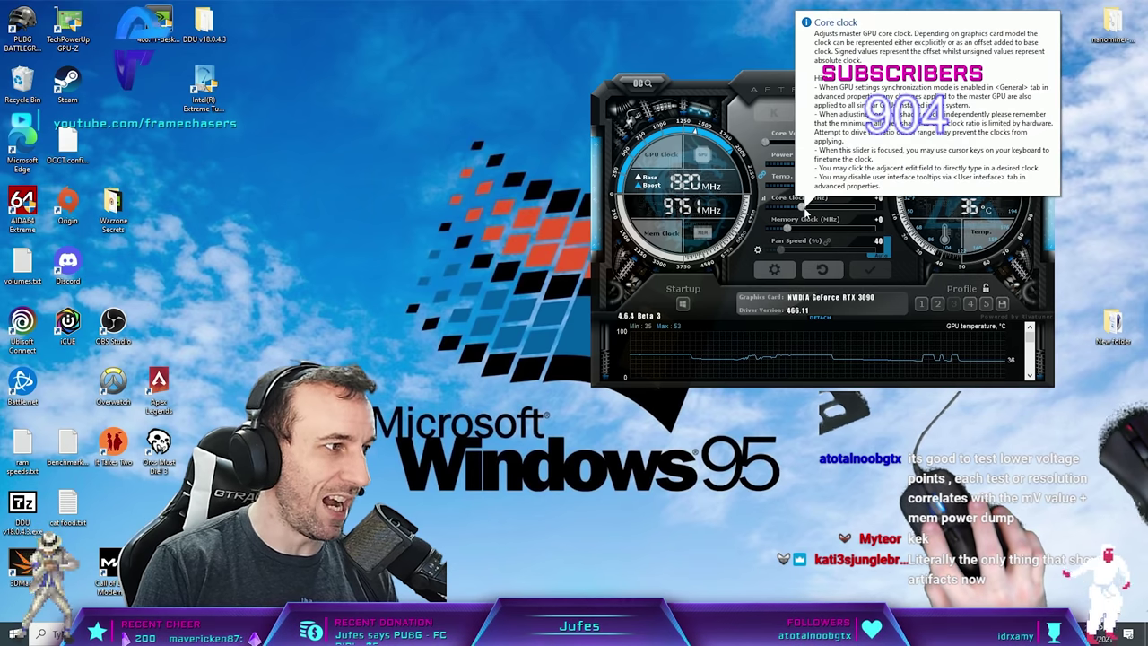
{"action": "left_click_drag", "start_coordinate": [814, 189], "coordinate": [825, 135]}
With the curve editor open, apply a +180 core clock offset, then select the 1000 mV point
{"action": "key", "text": "ctrl+f"}
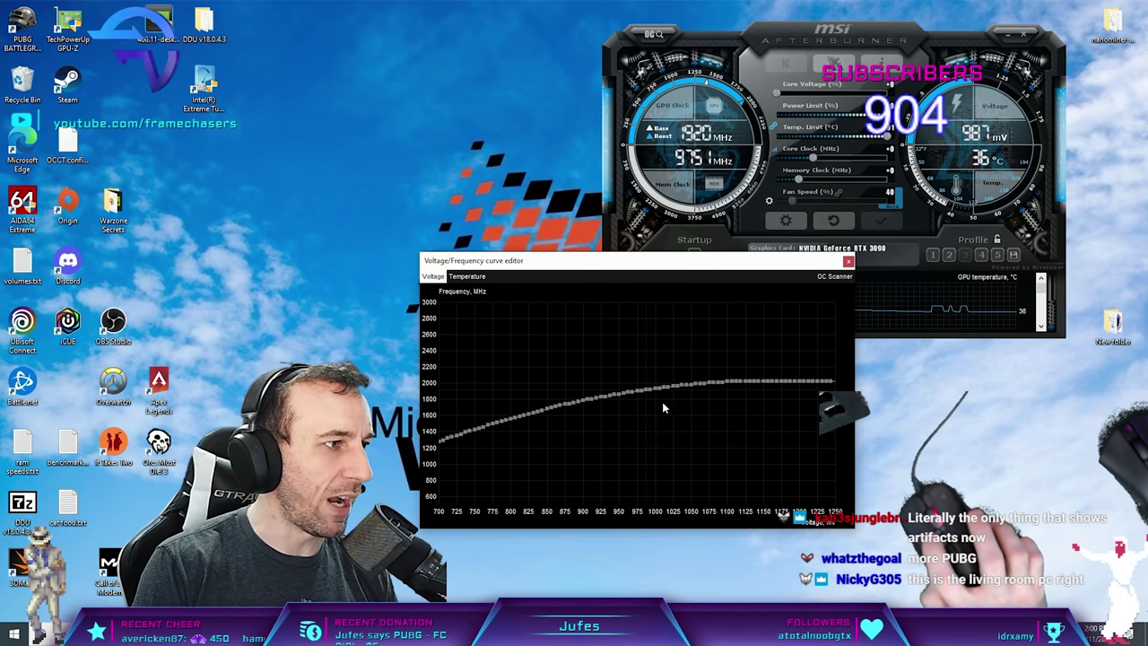
{"action": "left_click", "coordinate": [727, 382]}
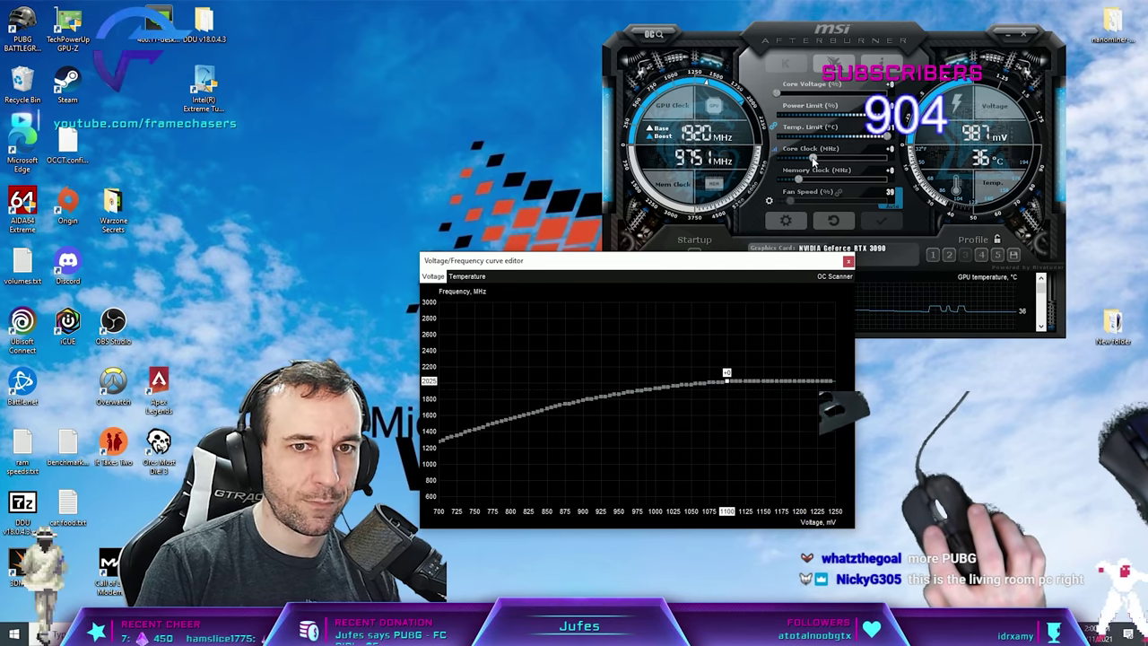
{"action": "left_click_drag", "start_coordinate": [814, 159], "coordinate": [828, 159]}
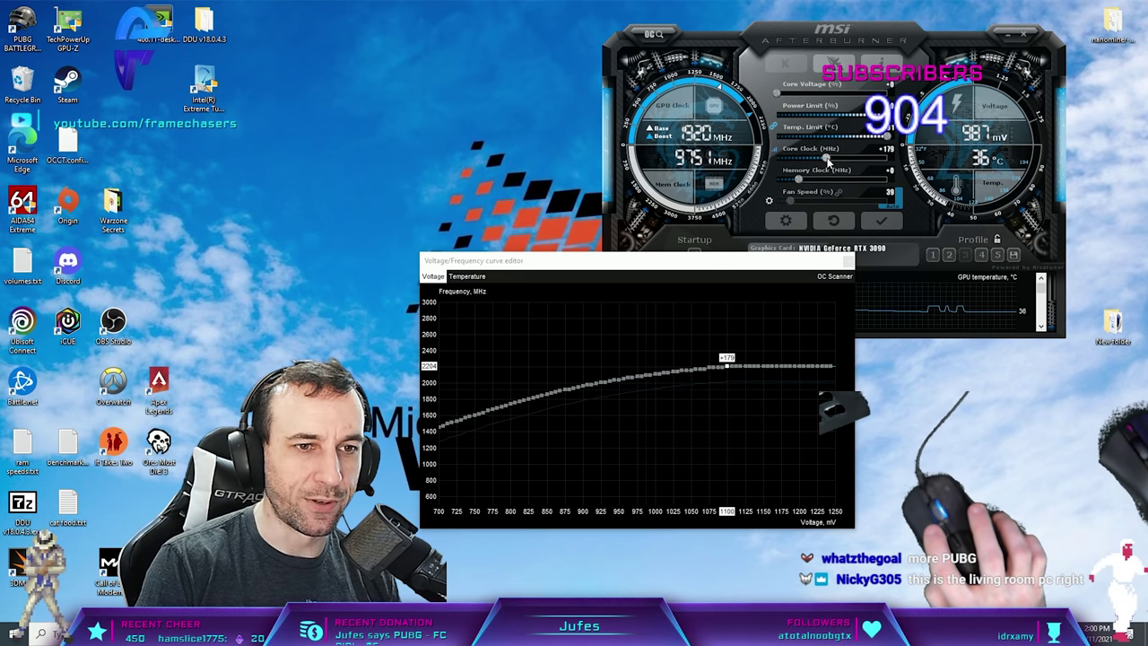
{"action": "left_click", "coordinate": [881, 221]}
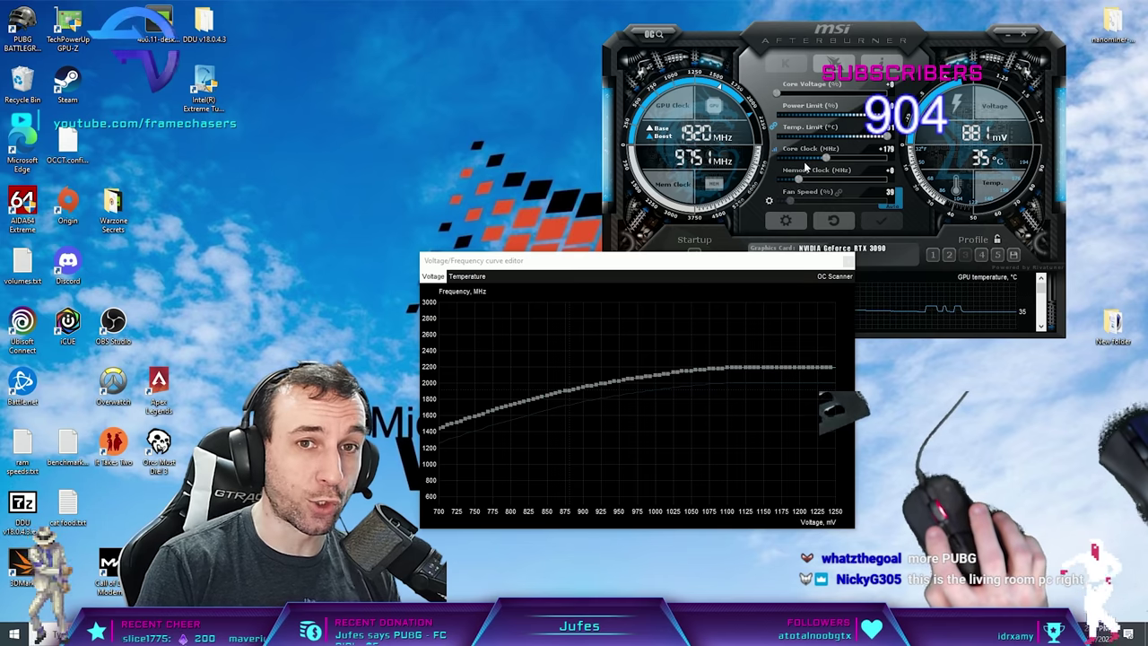
{"action": "left_click_drag", "start_coordinate": [825, 159], "coordinate": [826, 159]}
{"action": "key", "text": "Return"}
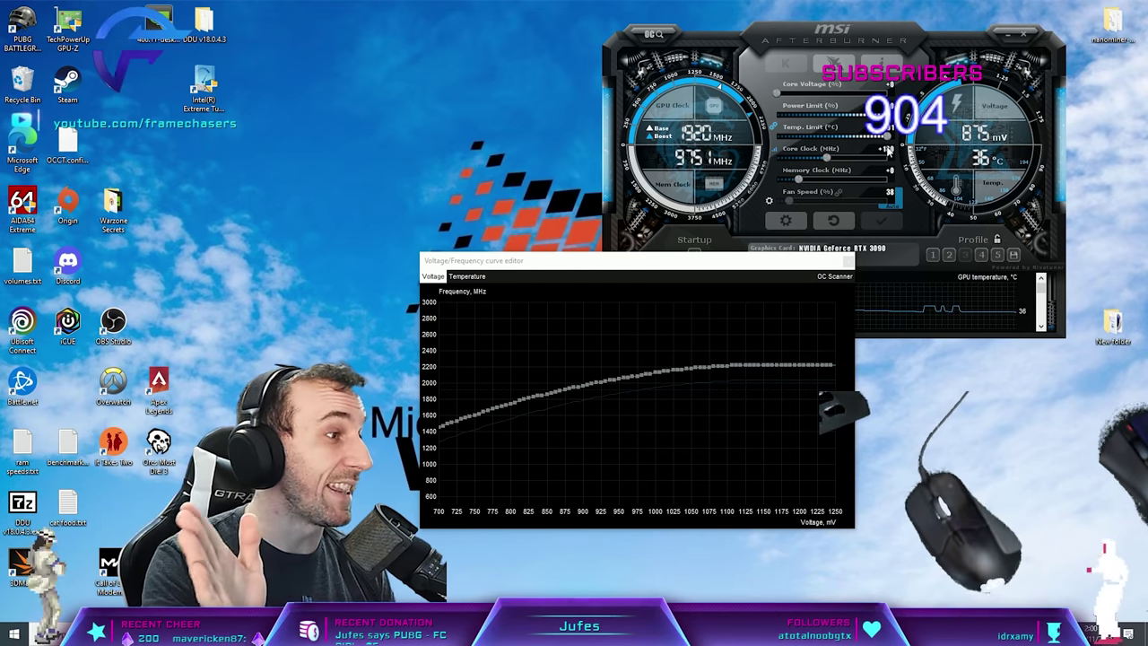
{"action": "left_click_drag", "start_coordinate": [830, 156], "coordinate": [828, 156]}
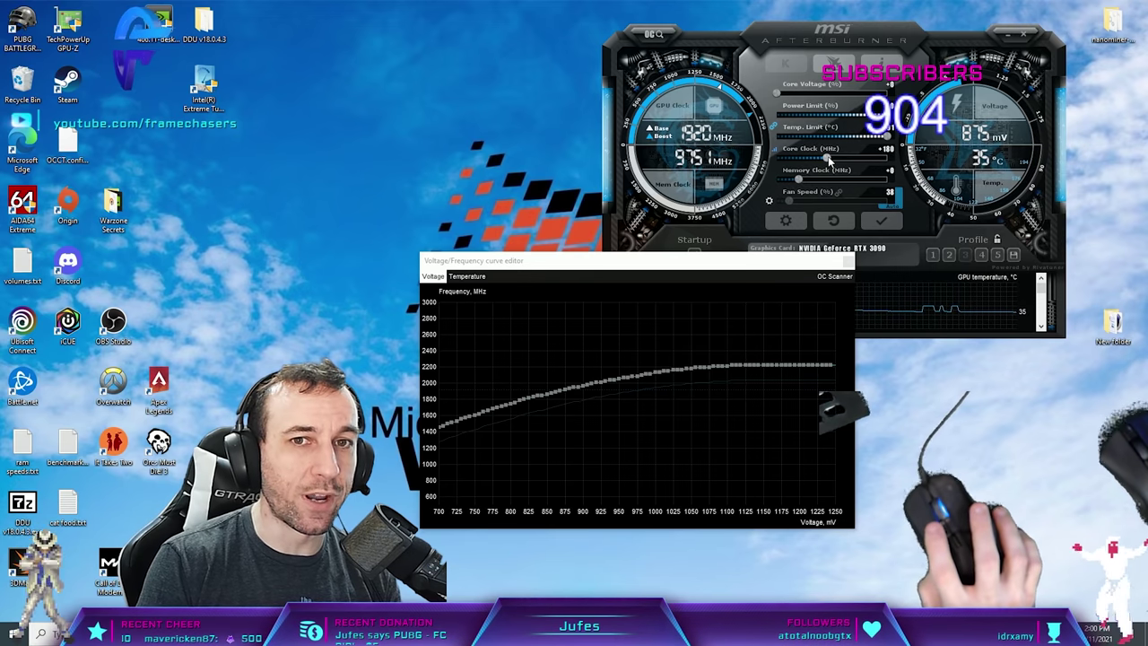
{"action": "left_click", "coordinate": [890, 222]}
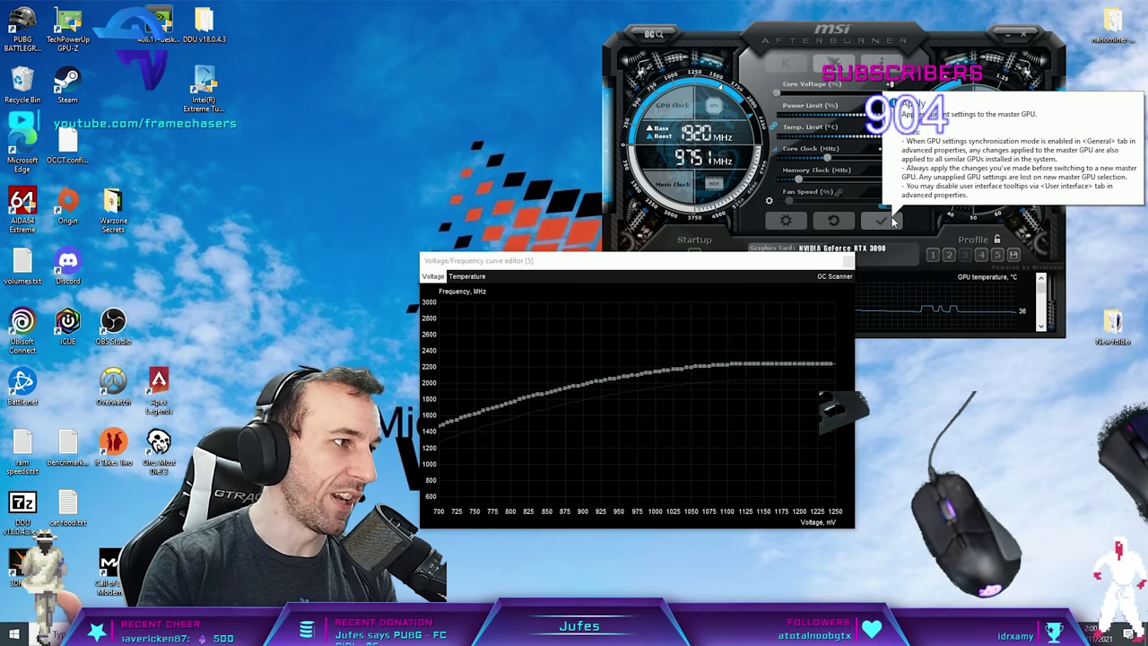
{"action": "left_click", "coordinate": [888, 225]}
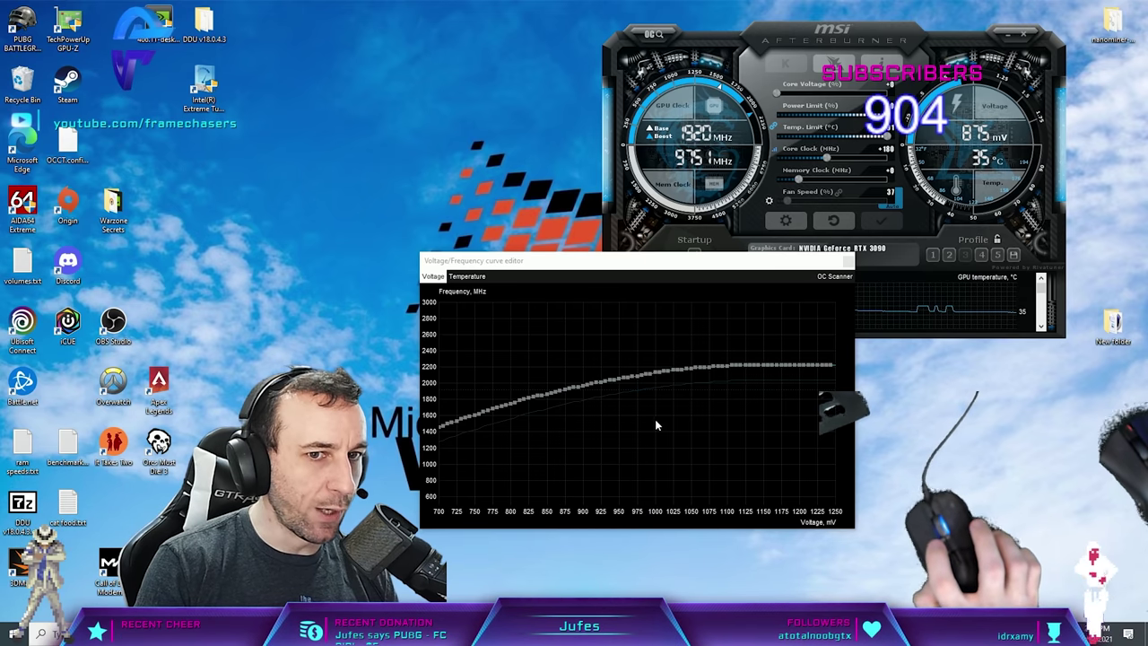
{"action": "left_click", "coordinate": [655, 383]}
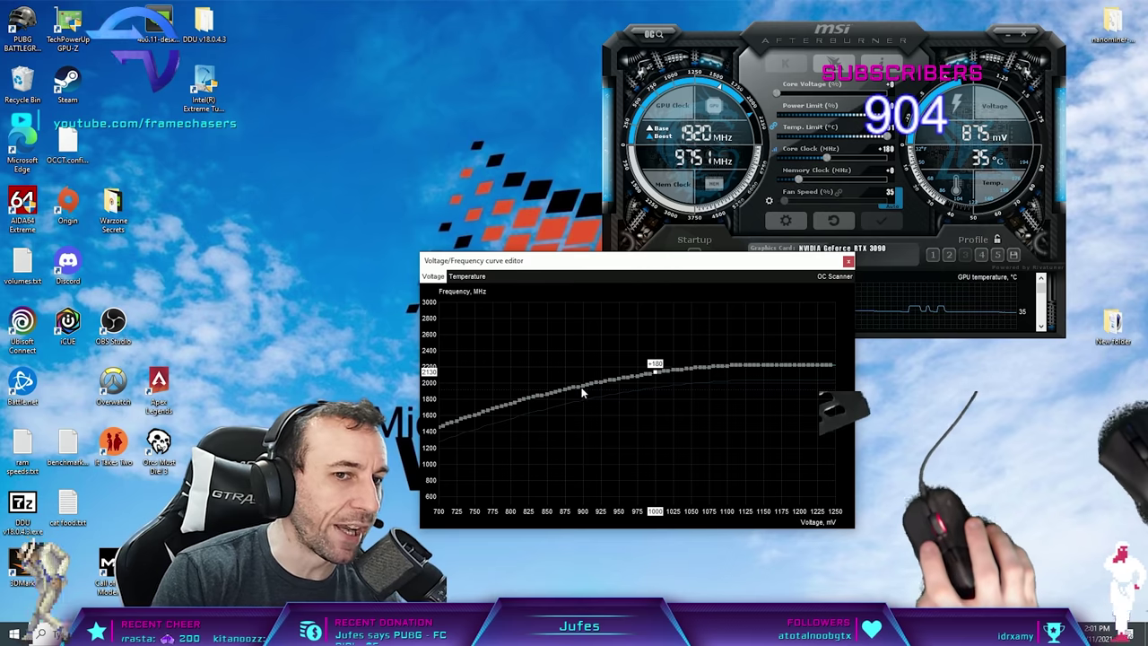
Lower the core clock offset to about +60 and apply it
{"action": "left_click_drag", "start_coordinate": [685, 261], "coordinate": [568, 299]}
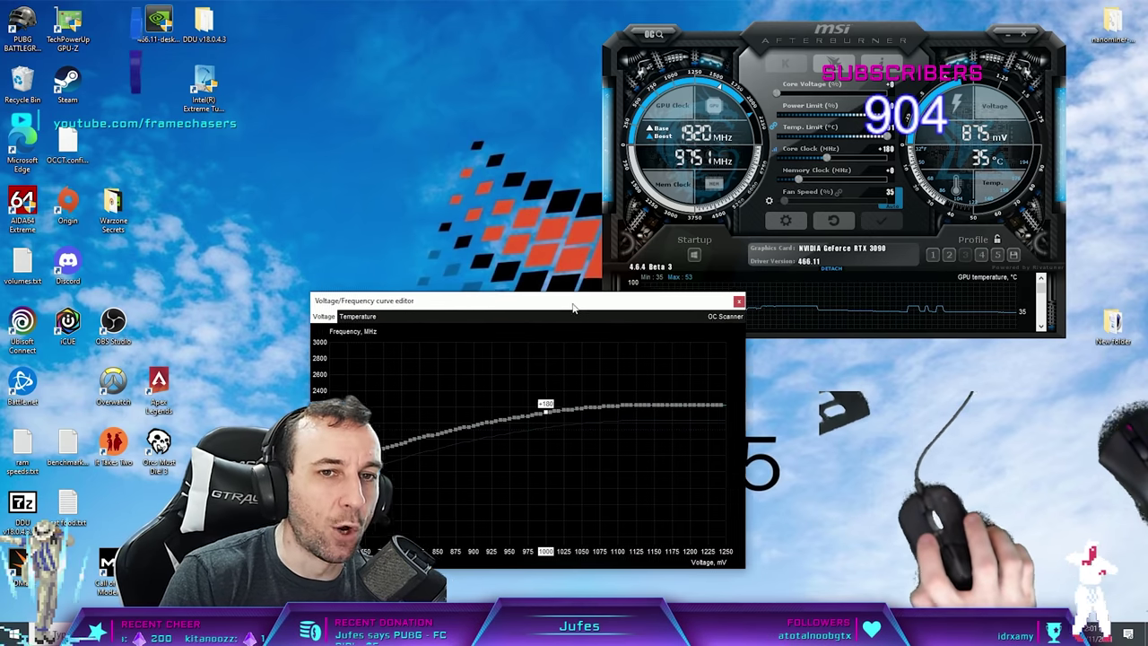
{"action": "left_click_drag", "start_coordinate": [825, 157], "coordinate": [819, 160]}
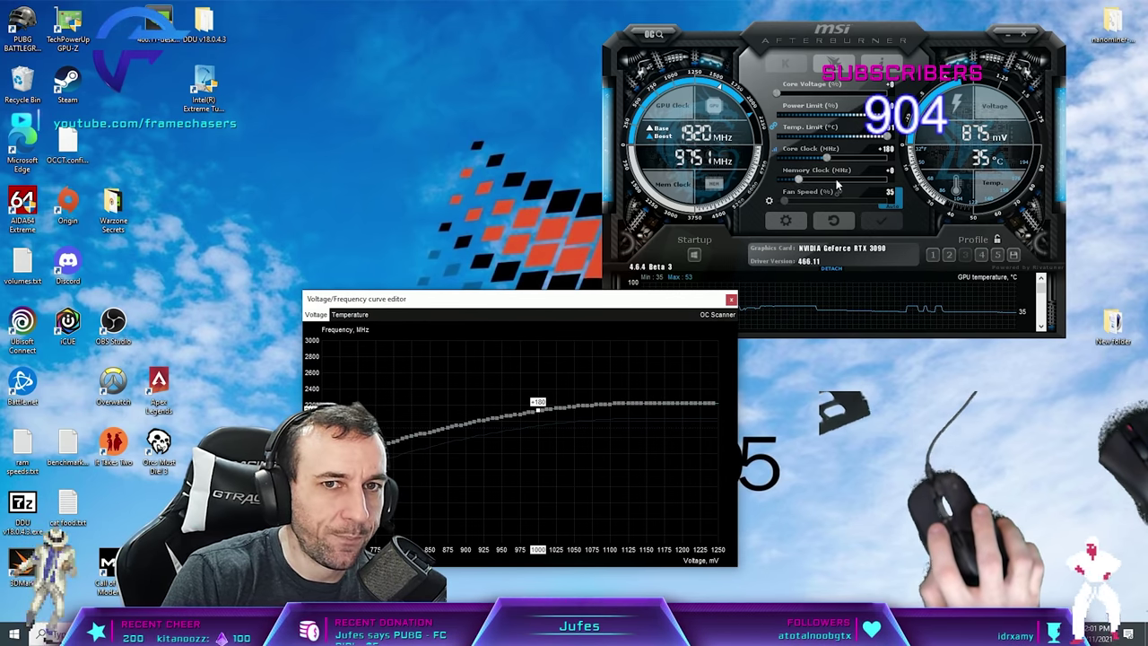
{"action": "key", "text": "ctrl+f"}
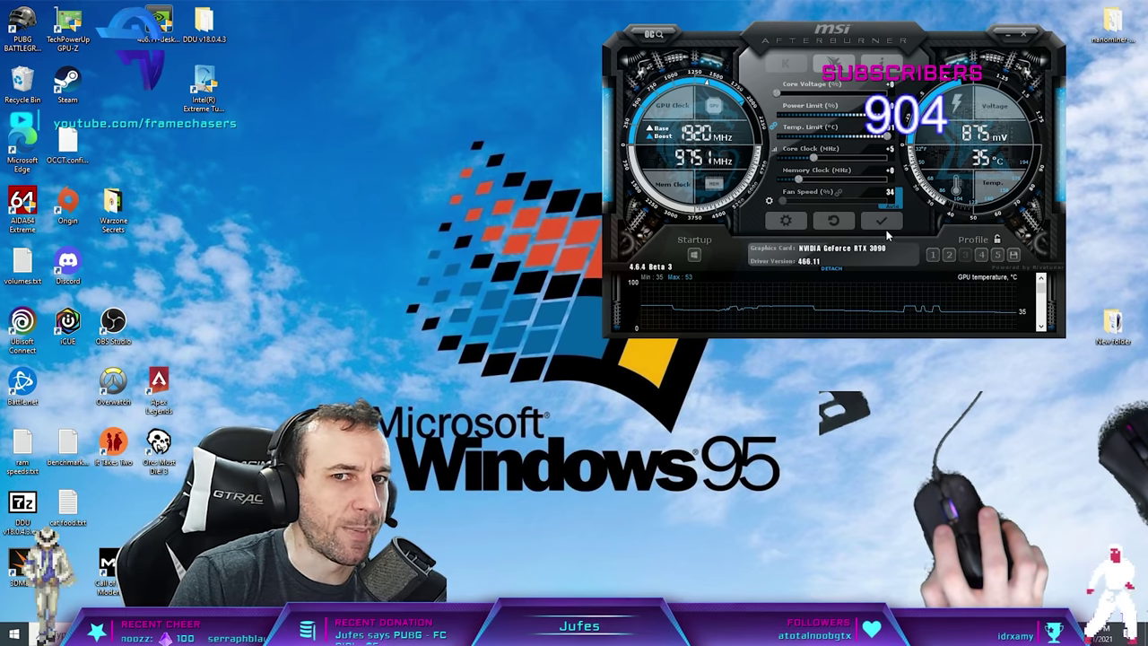
{"action": "left_click", "coordinate": [880, 220]}
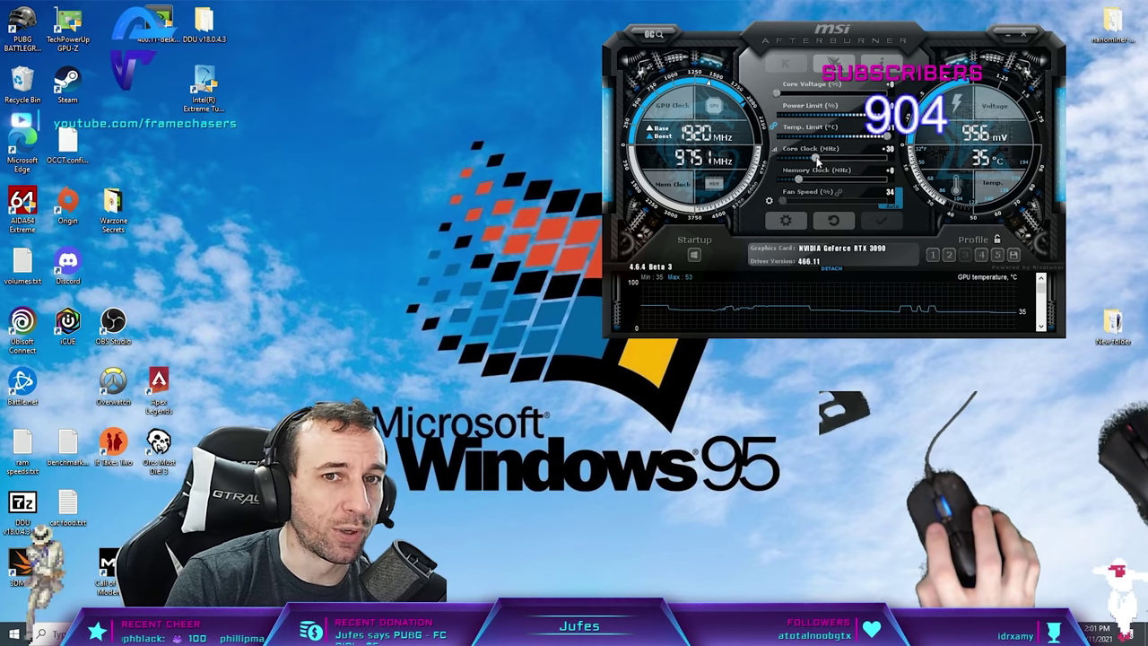
{"action": "left_click", "coordinate": [891, 223]}
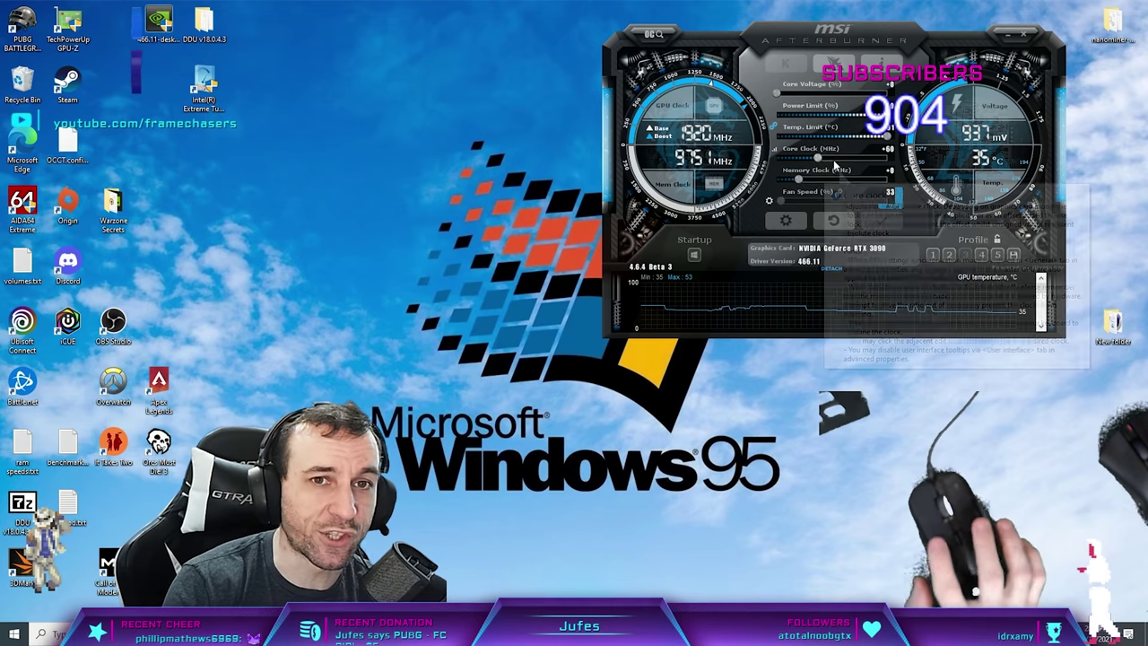
Raise the offset to +90, apply it, and reopen the curve editor with Ctrl+F
{"action": "left_click_drag", "start_coordinate": [825, 154], "coordinate": [824, 156]}
{"action": "left_click", "coordinate": [881, 220]}
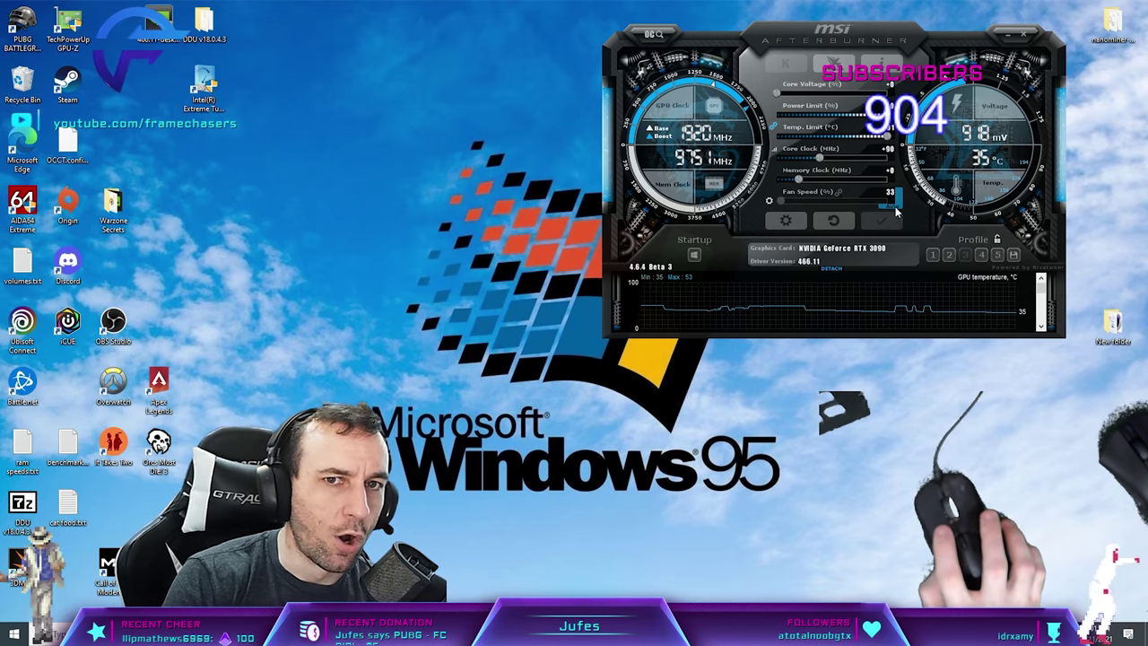
{"action": "left_click_drag", "start_coordinate": [827, 33], "coordinate": [834, 28]}
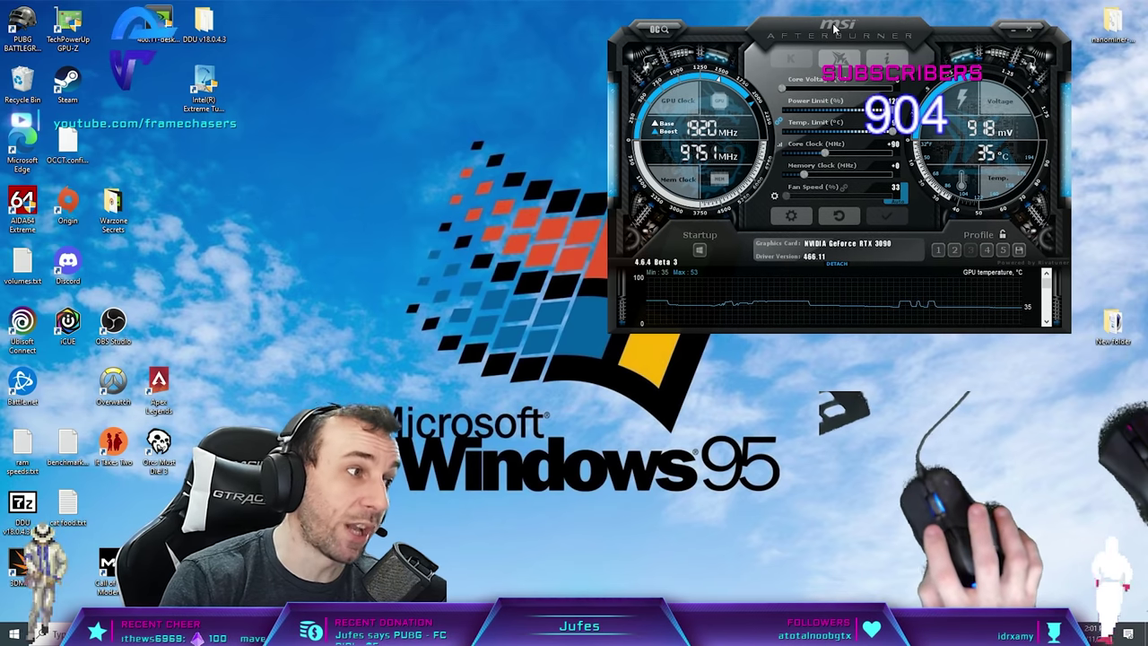
{"action": "key", "text": "ctrl+f"}
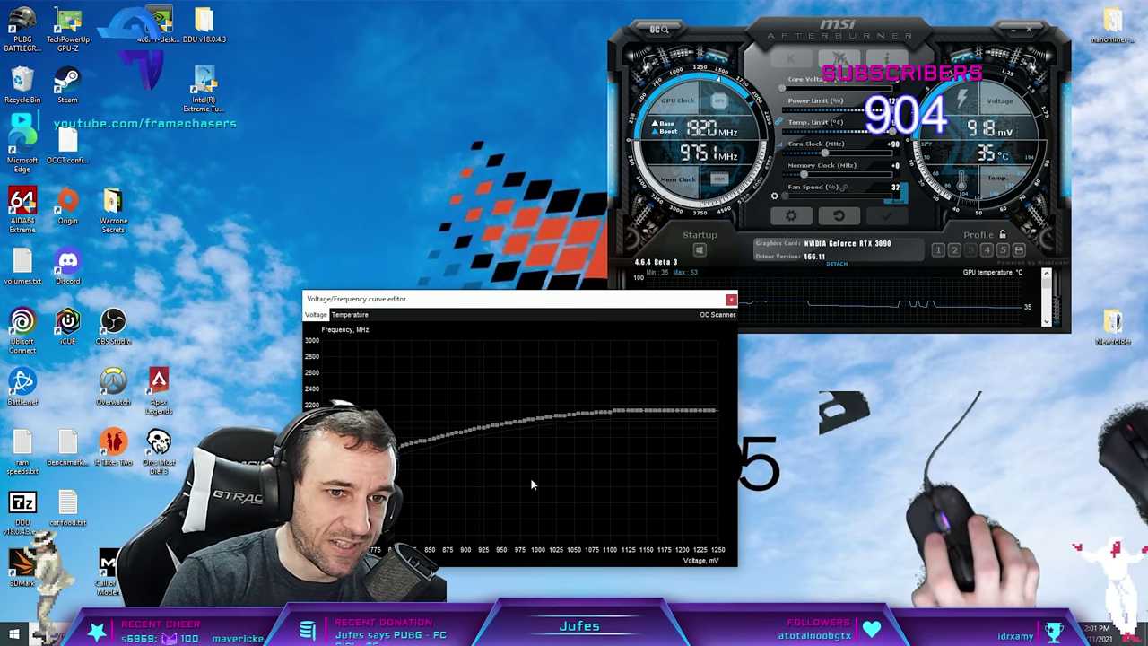
Mark the curve's highest-voltage point and extend the marked range four points left
{"action": "left_click", "coordinate": [538, 421]}
{"action": "left_click_drag", "start_coordinate": [529, 299], "coordinate": [720, 265]}
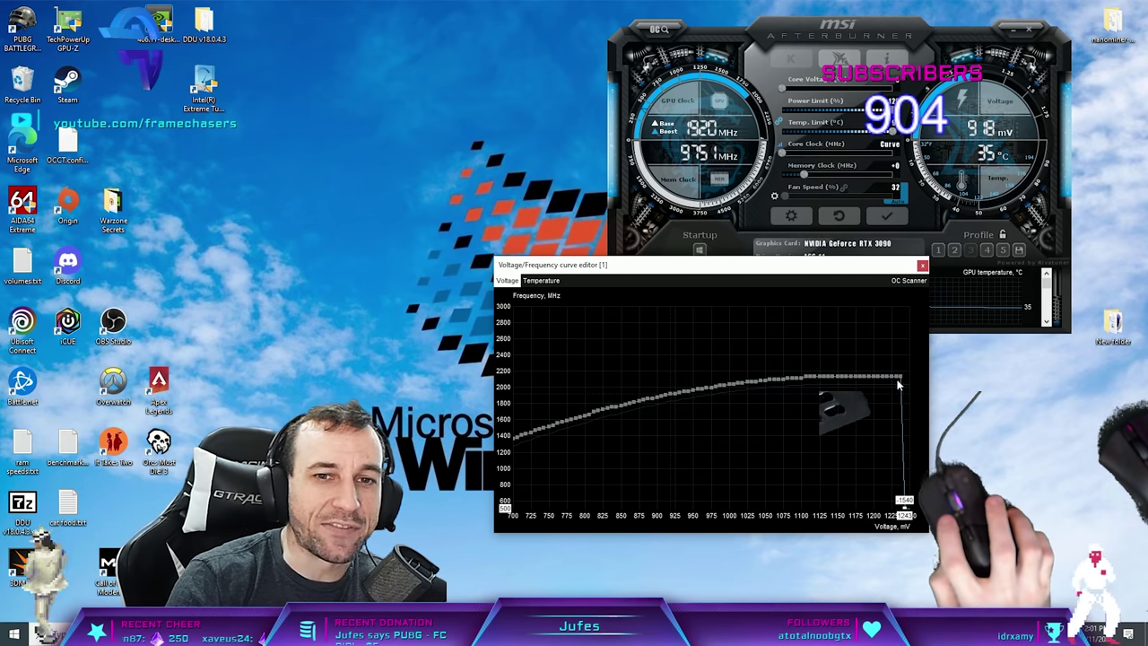
{"action": "left_click", "coordinate": [898, 376]}
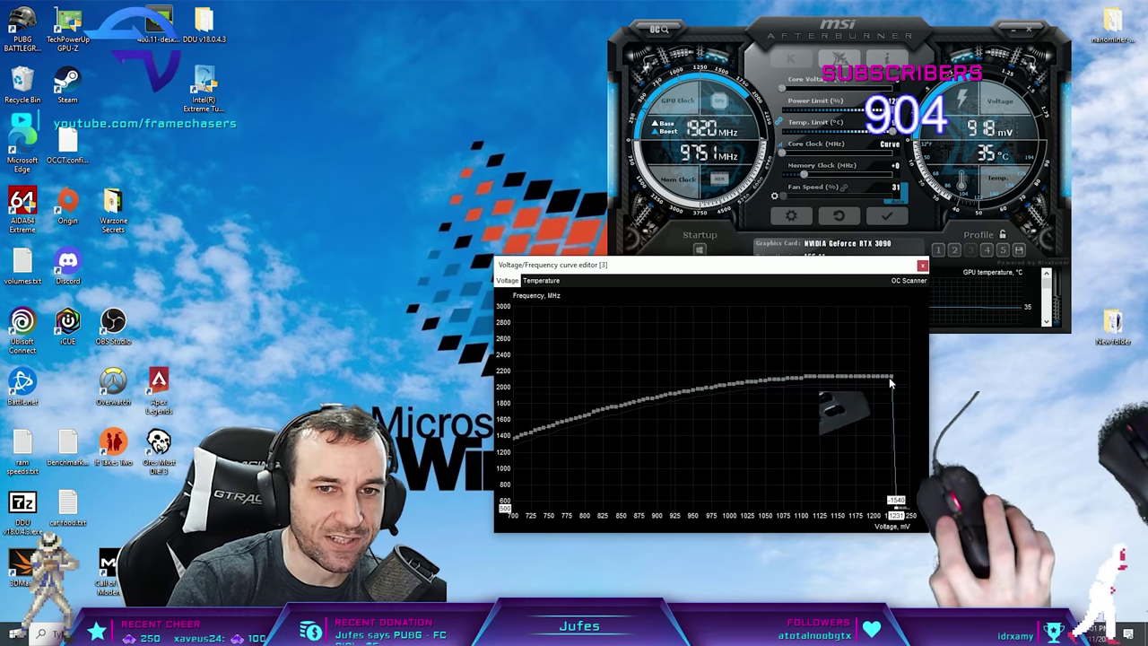
{"action": "key", "text": "Left"}
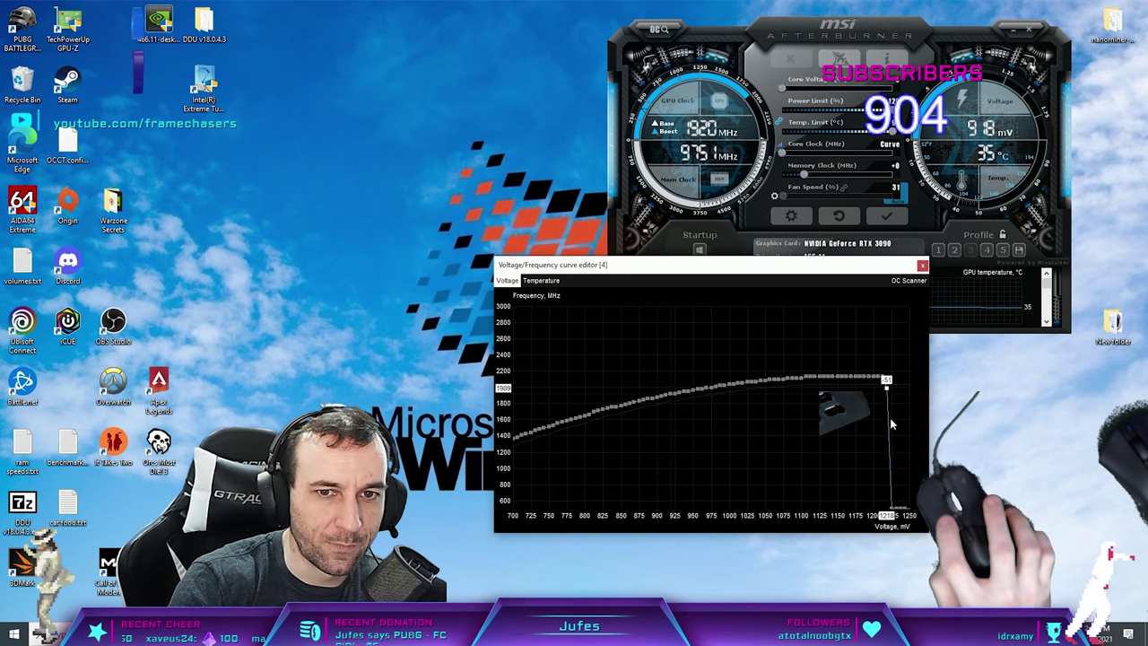
{"action": "key", "text": "Left"}
{"action": "key", "text": "Left"}
{"action": "key", "text": "Left"}
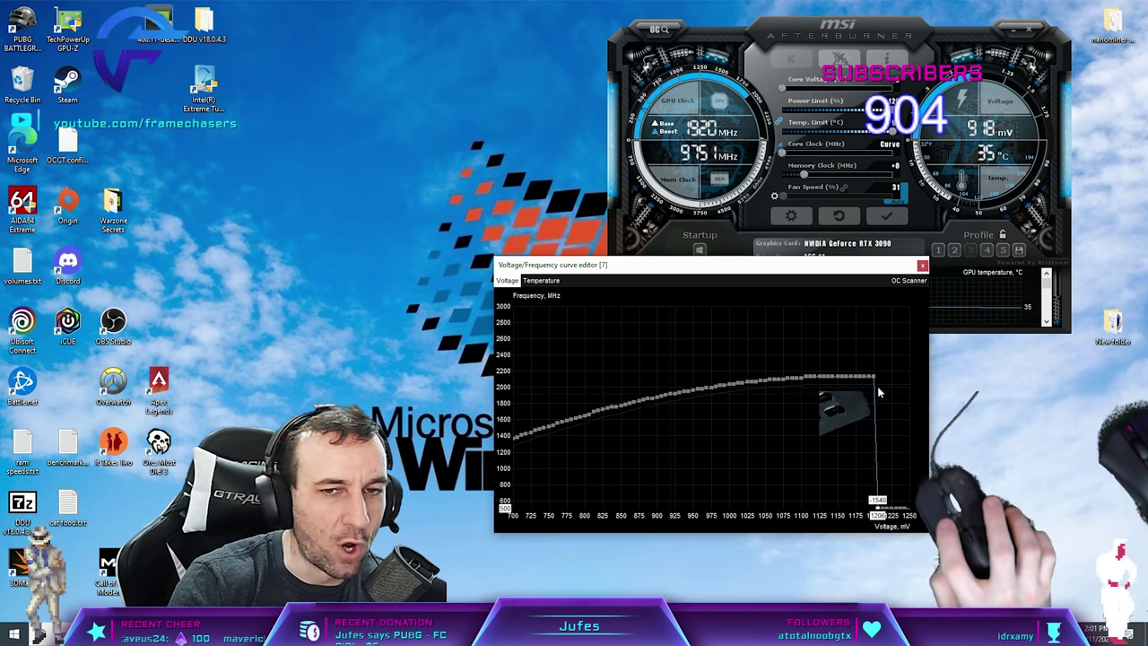
{"action": "key", "text": "Left"}
{"action": "key", "text": "Left"}
{"action": "key", "text": "Left"}
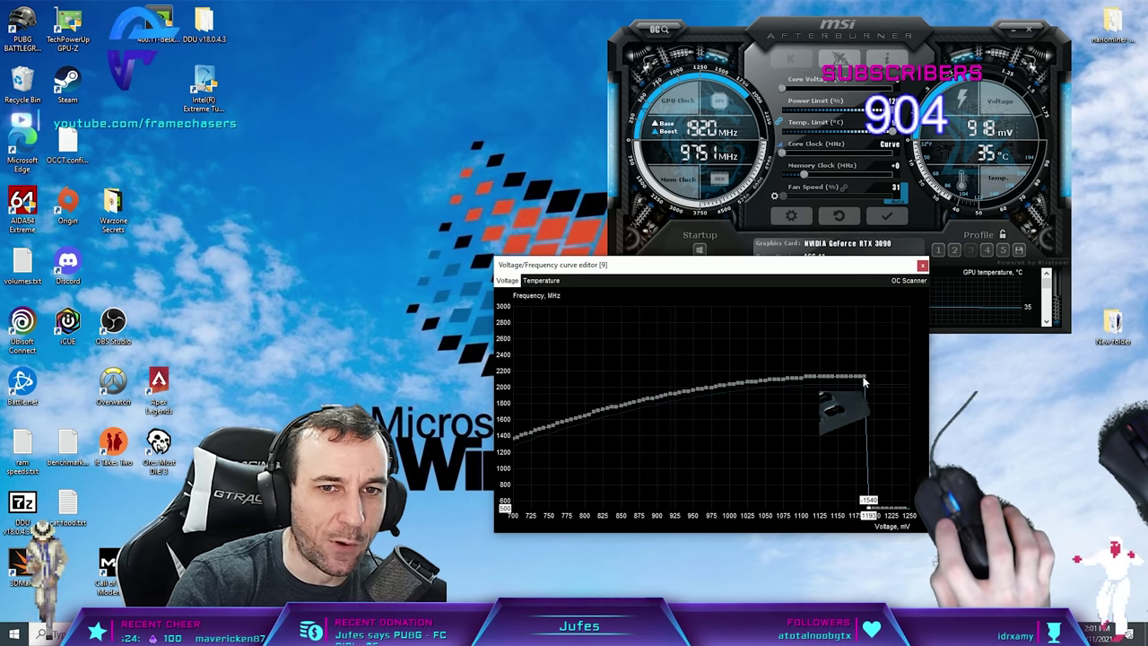
{"action": "key", "text": "Left"}
{"action": "key", "text": "Left"}
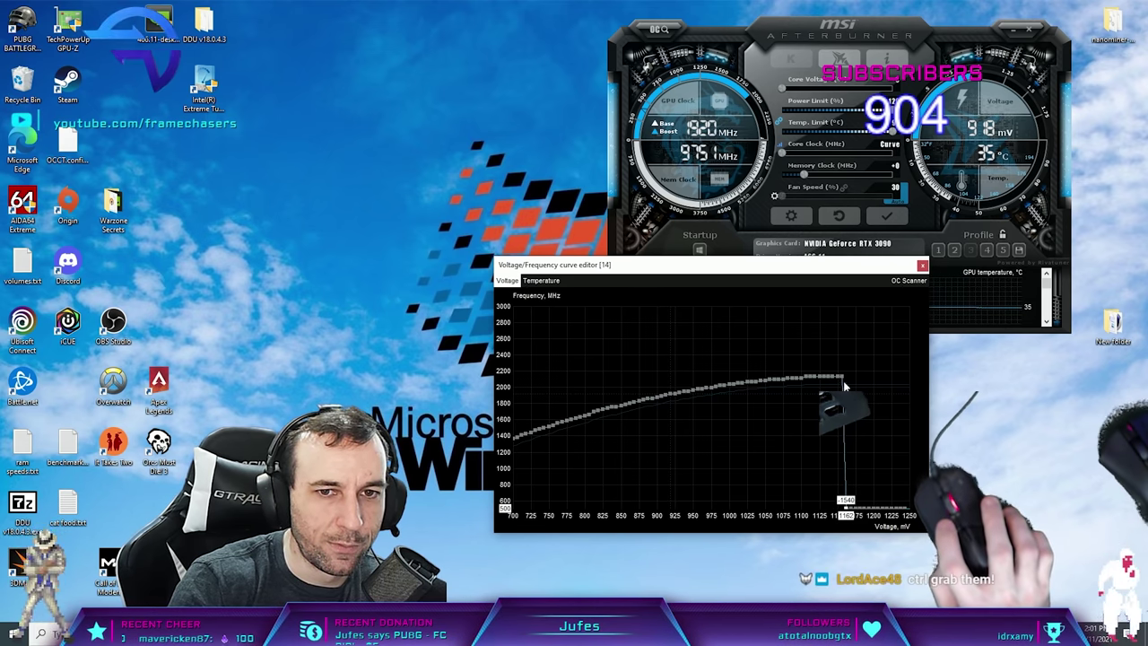
Shift the peak point left step by step, past 1112 and 1050 mV, toward 1000 mV
{"action": "key", "text": "Left"}
{"action": "key", "text": "Left"}
{"action": "key", "text": "Left"}
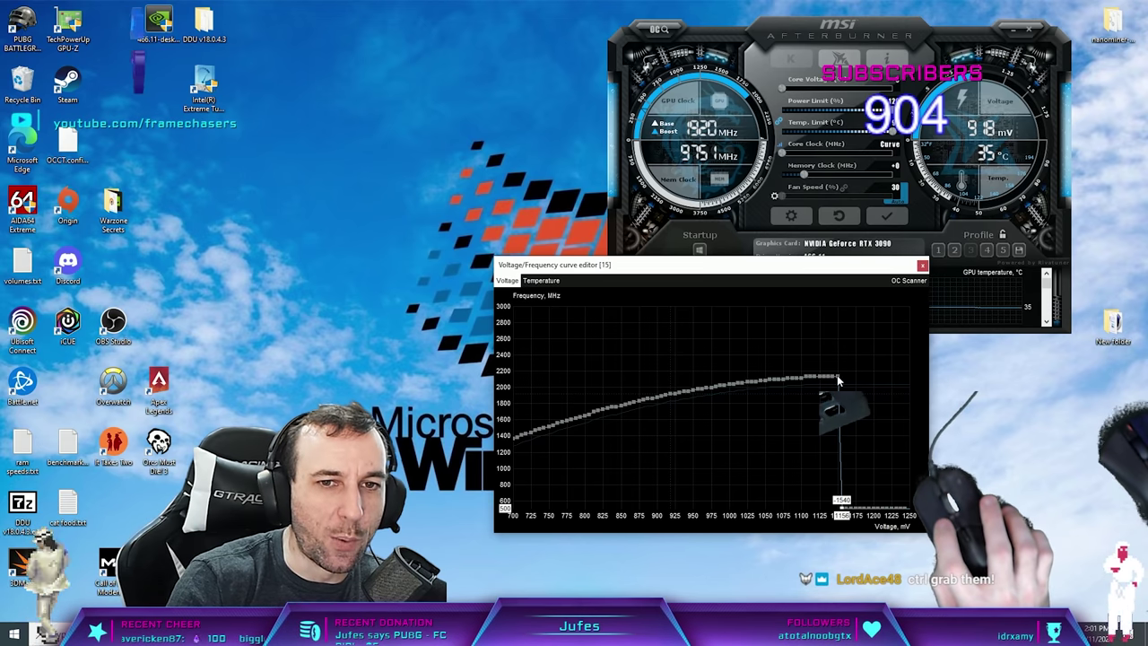
{"action": "key", "text": "Left"}
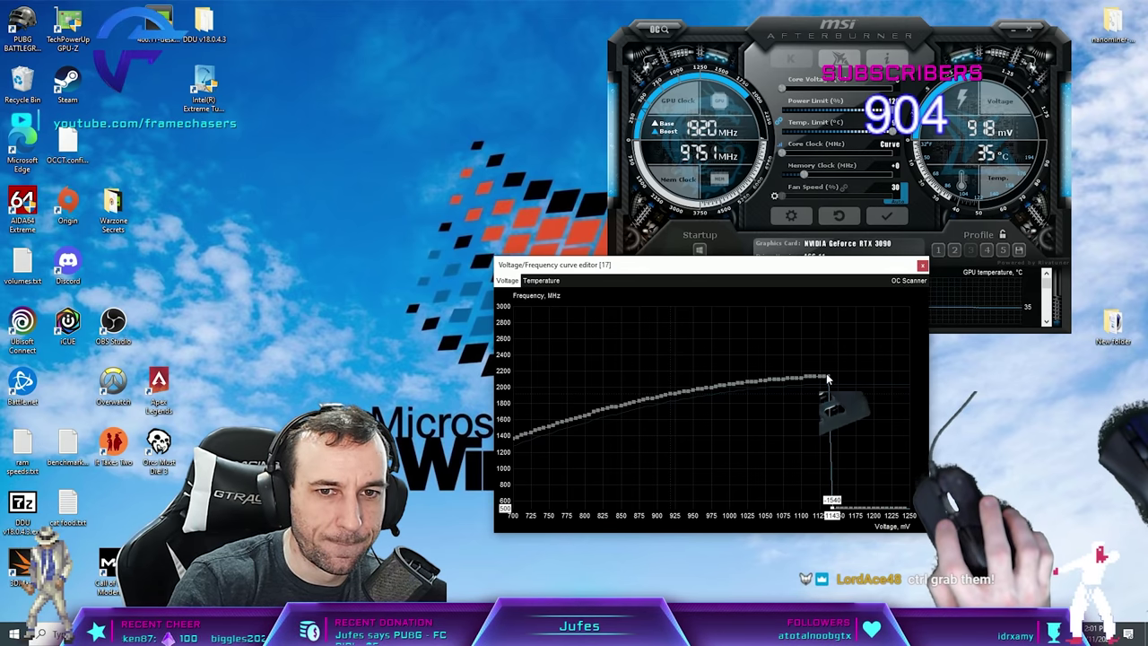
{"action": "key", "text": "Left"}
{"action": "key", "text": "Left"}
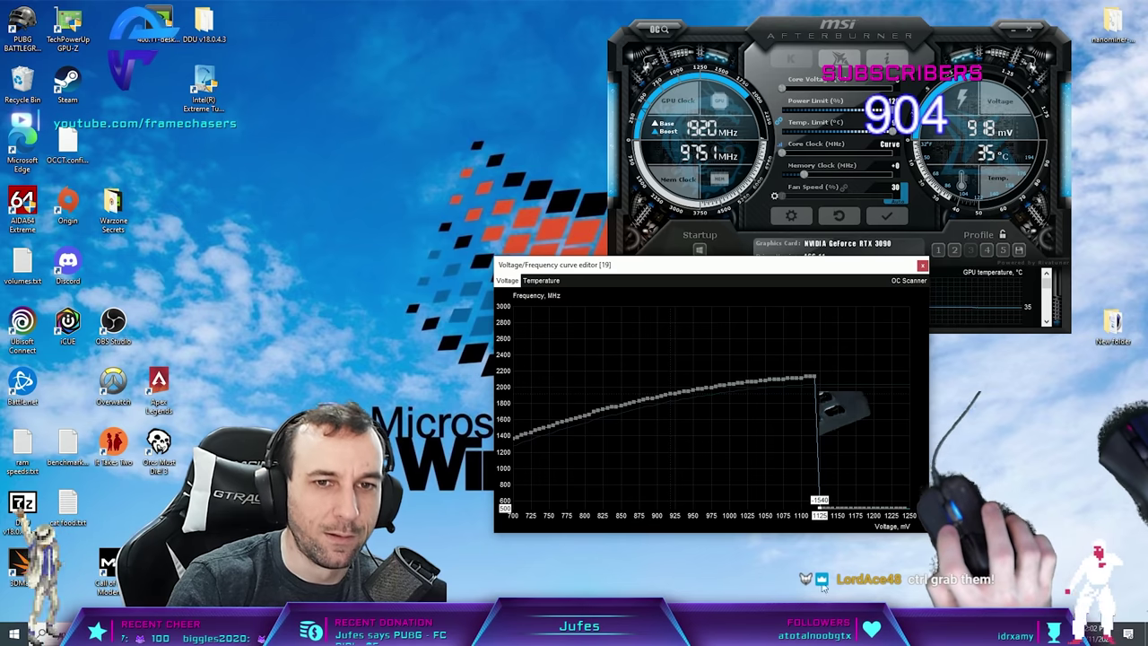
{"action": "key", "text": "Left"}
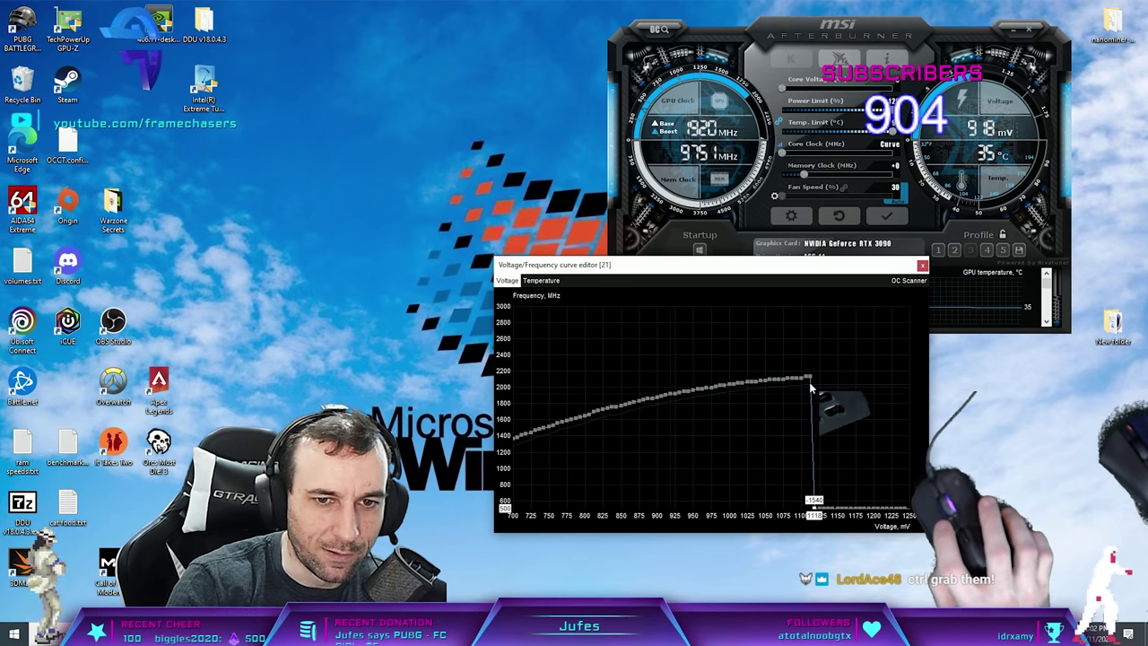
{"action": "key", "text": "Left"}
{"action": "key", "text": "Left"}
{"action": "key", "text": "Left"}
{"action": "key", "text": "Left"}
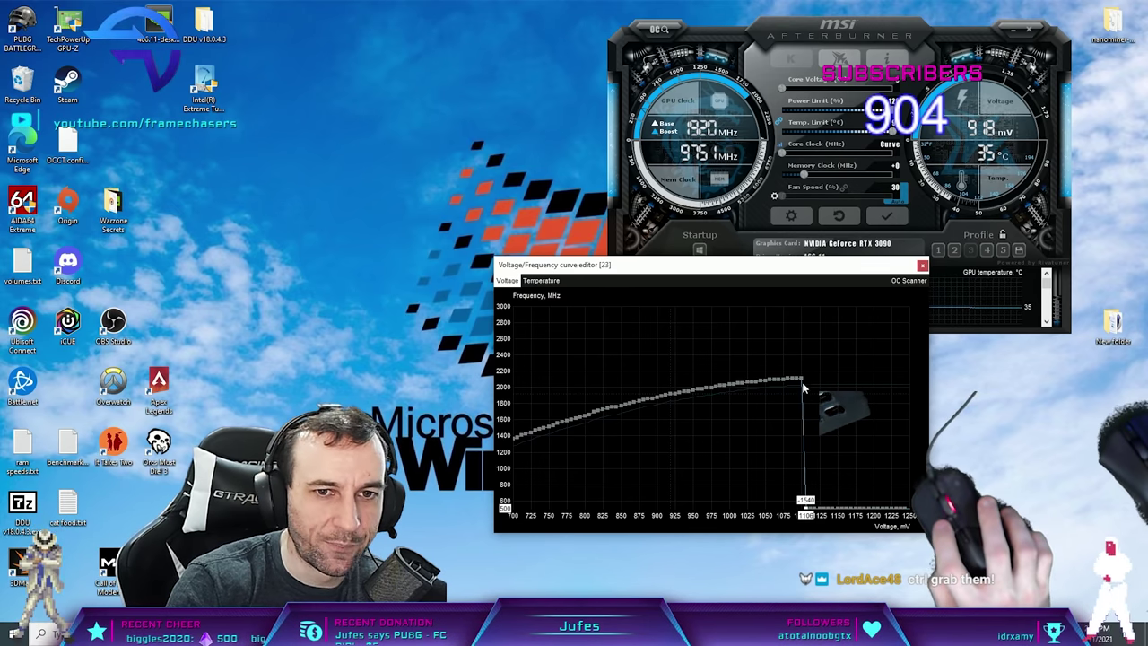
{"action": "key", "text": "Left"}
{"action": "key", "text": "Left"}
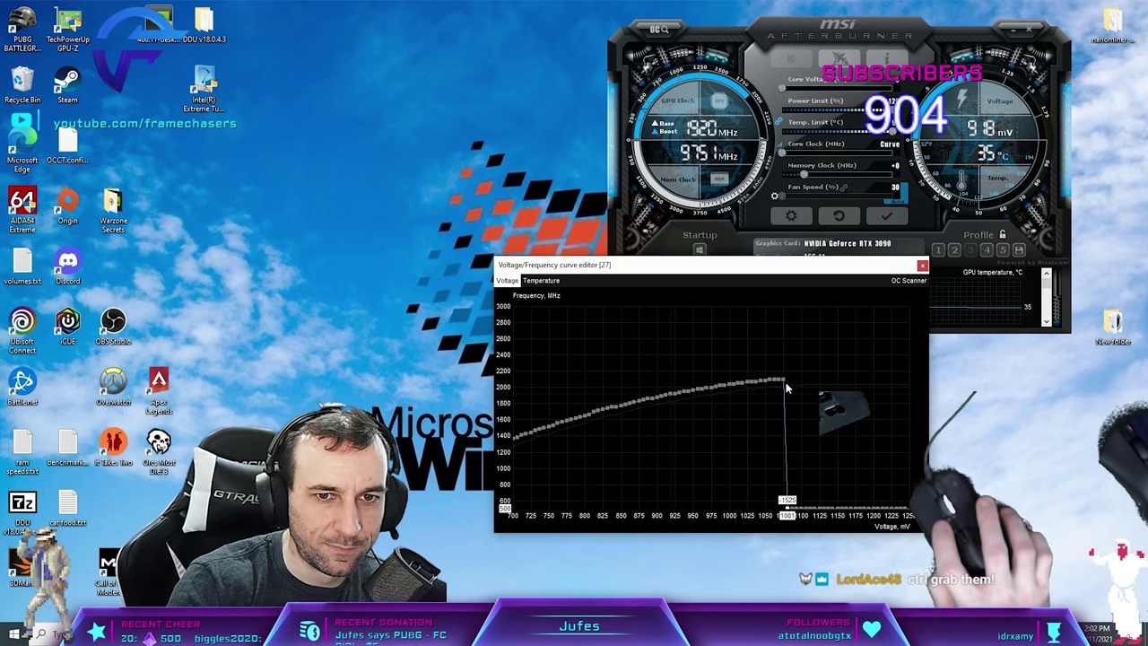
{"action": "key", "text": "Left"}
{"action": "key", "text": "Left"}
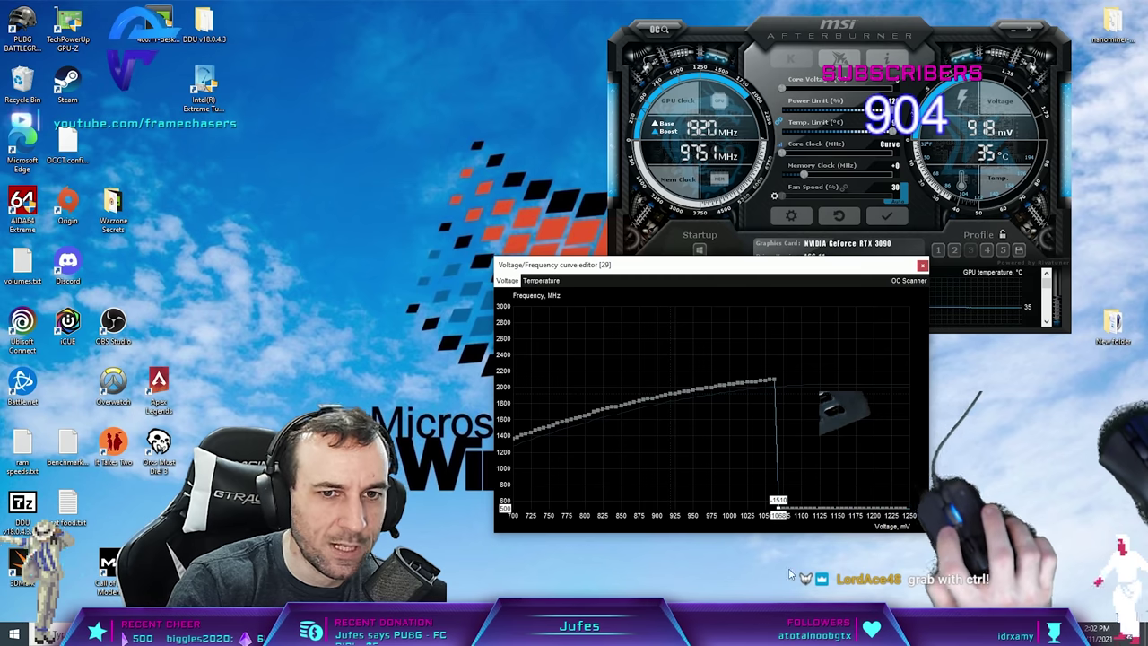
{"action": "key", "text": "Left"}
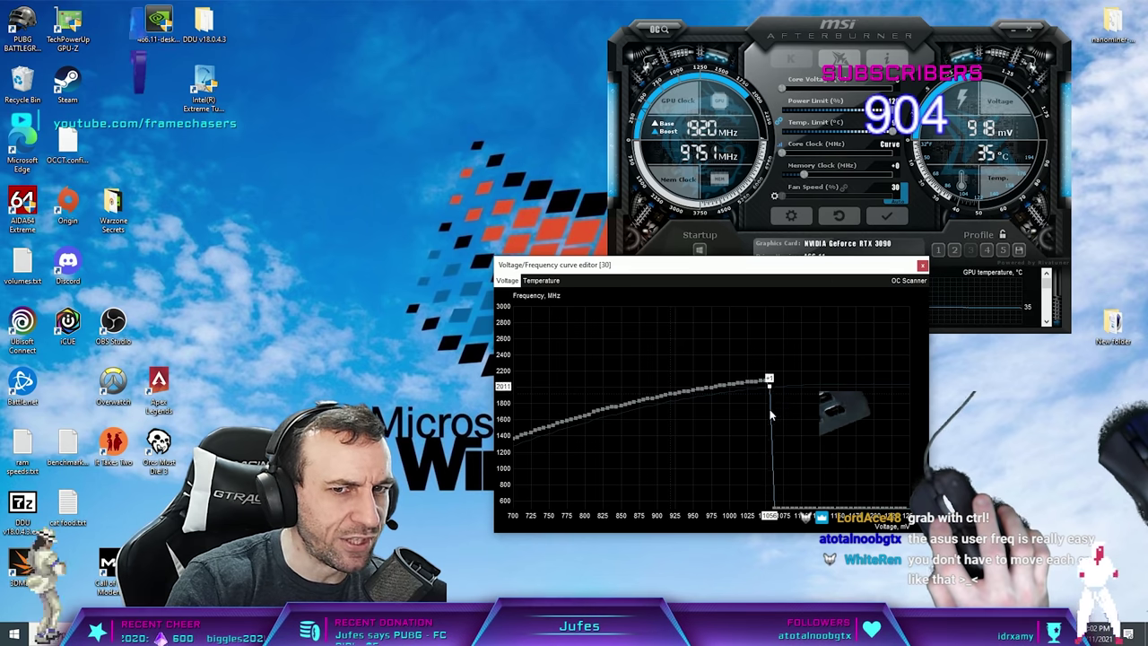
{"action": "key", "text": "Left"}
{"action": "key", "text": "Left"}
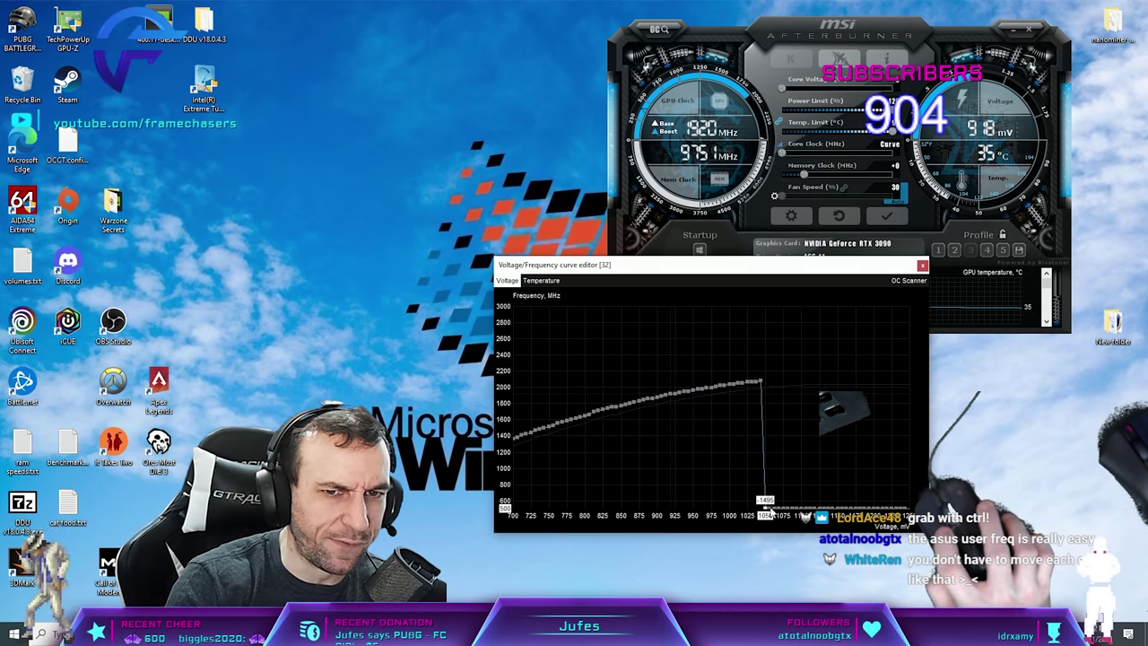
{"action": "key", "text": "Left"}
{"action": "key", "text": "Left"}
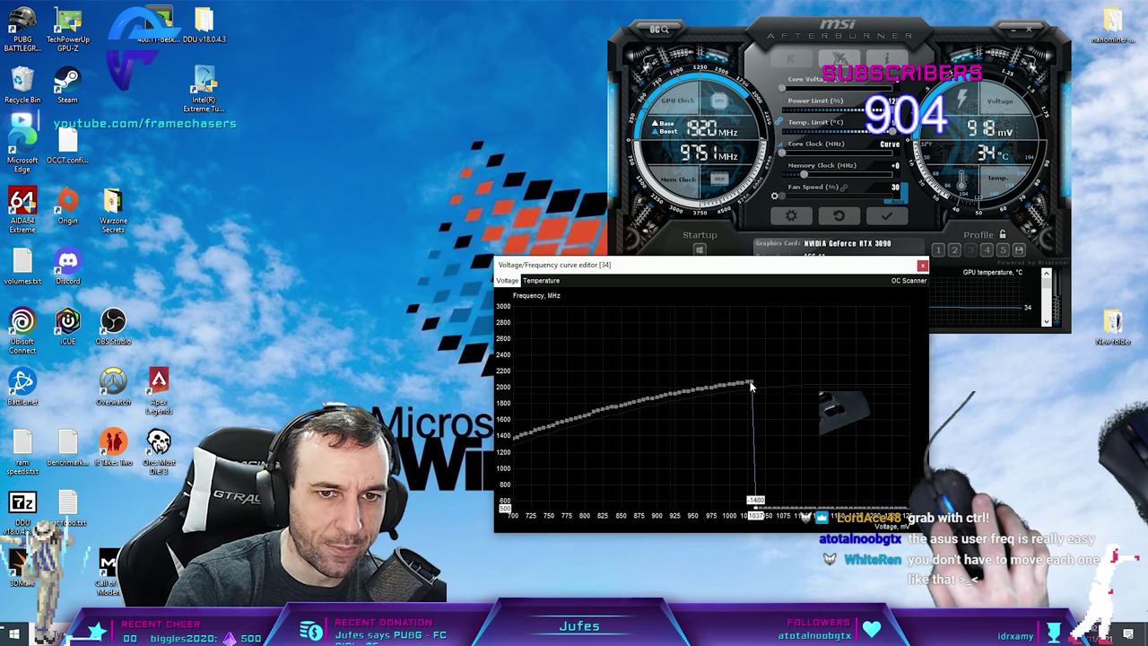
{"action": "key", "text": "Left"}
{"action": "key", "text": "Left"}
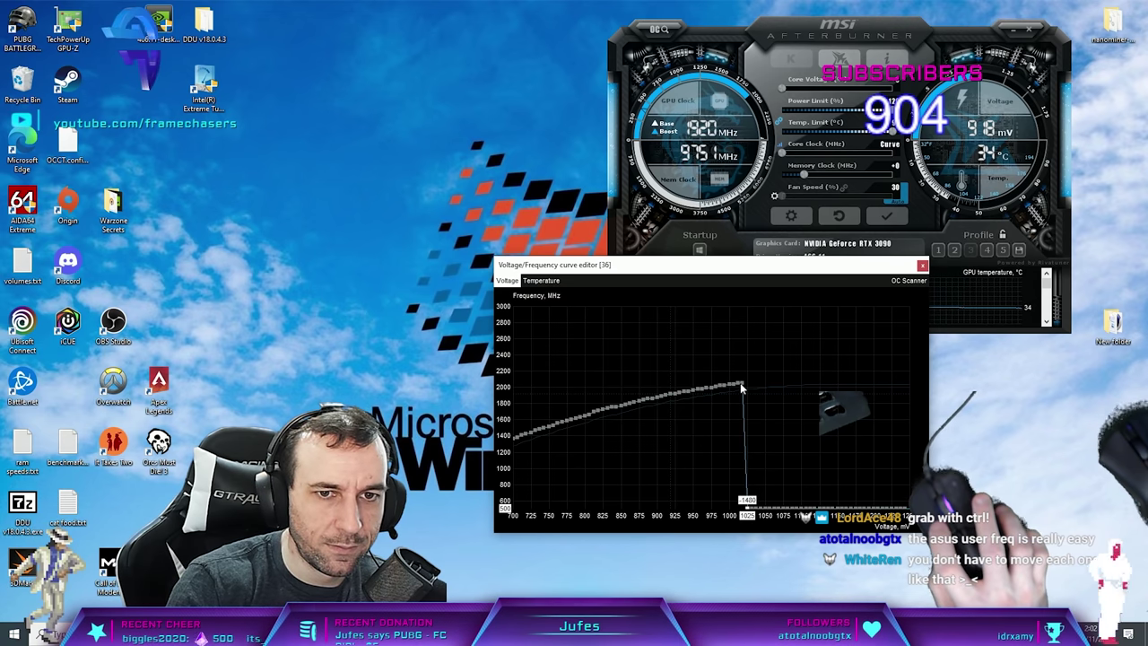
{"action": "key", "text": "Left"}
{"action": "key", "text": "Left"}
{"action": "key", "text": "Left"}
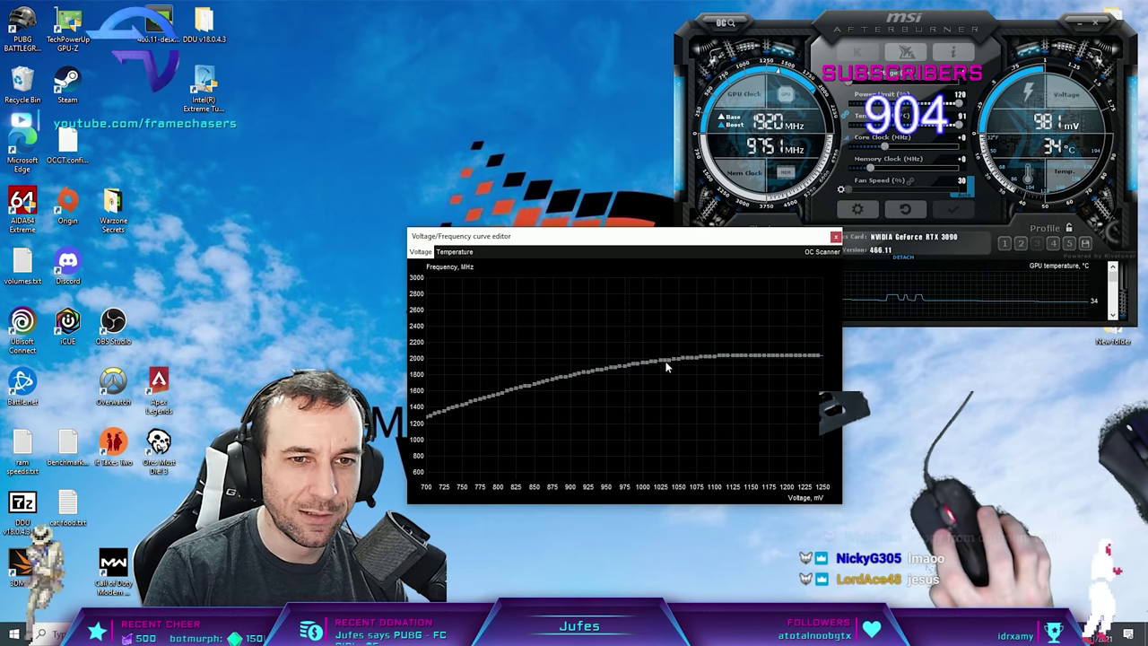
Pull the curve points above 1000 mV down below the 1000 mV point
{"action": "left_click_drag", "start_coordinate": [666, 363], "coordinate": [642, 367]}
Apply the curve capped at 1000 mV and move the curve editor aside
{"action": "key", "text": "ctrl+s"}
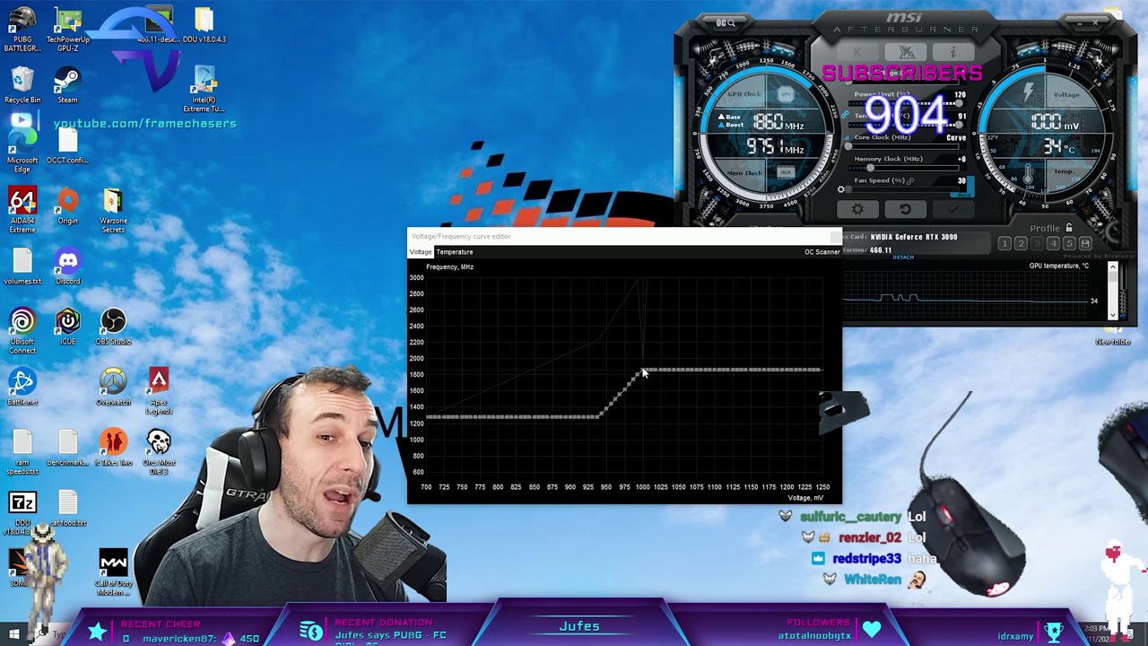
{"action": "left_click", "coordinate": [576, 418]}
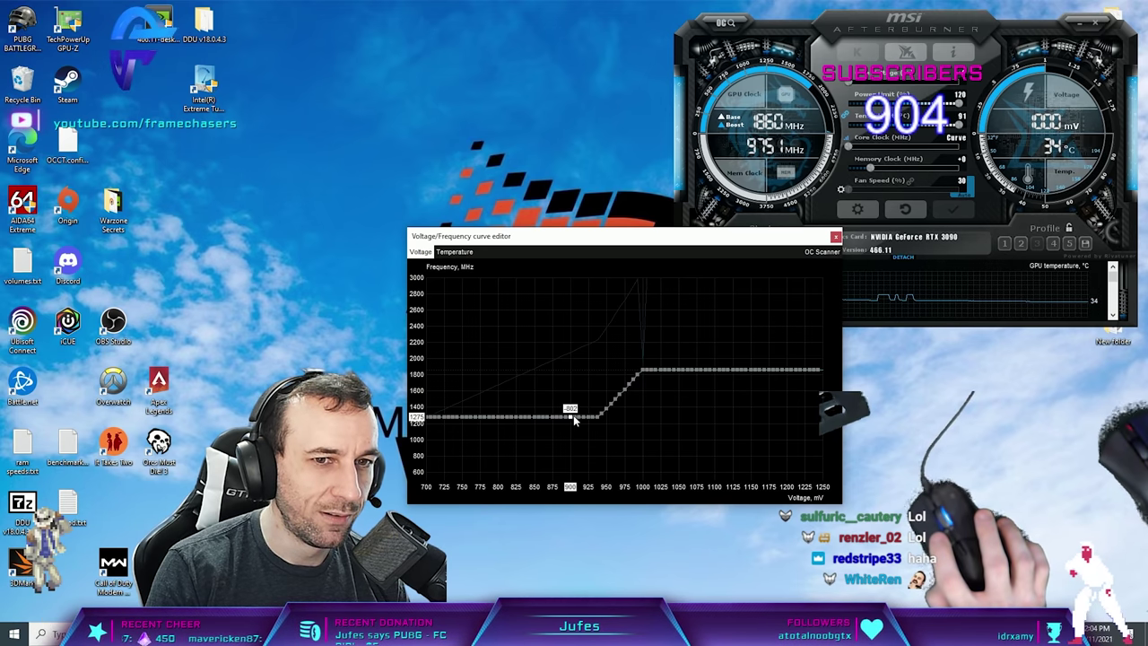
{"action": "left_click_drag", "start_coordinate": [699, 238], "coordinate": [838, 278]}
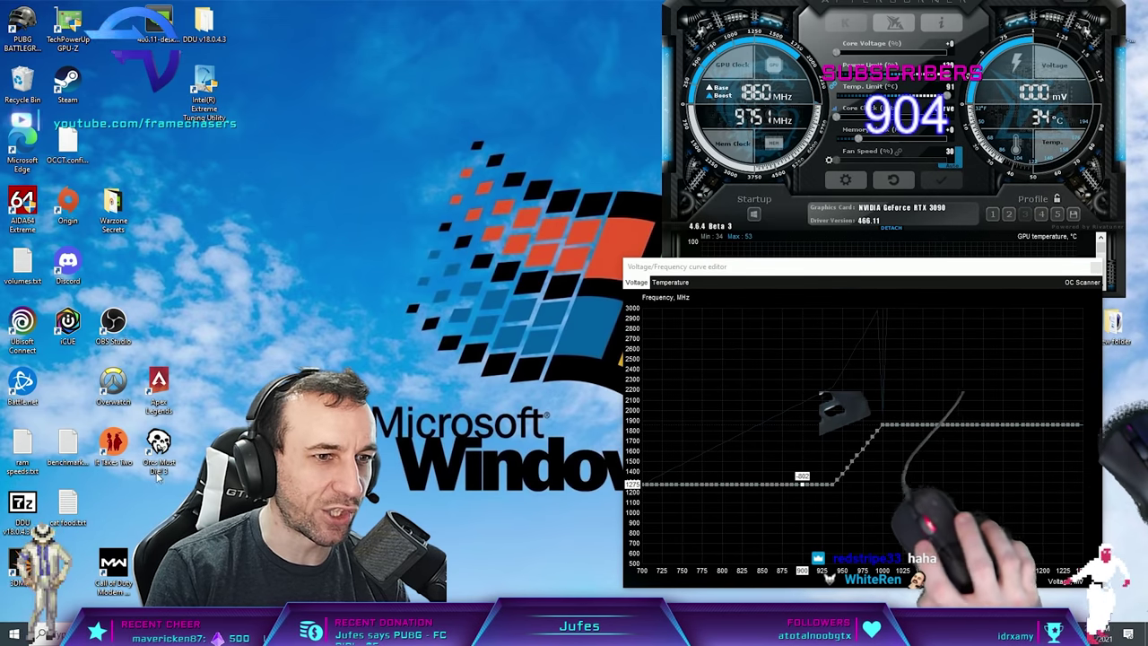
Launch OCCT from the desktop, confirming the run and admin-rights prompts
{"action": "left_click", "coordinate": [117, 282]}
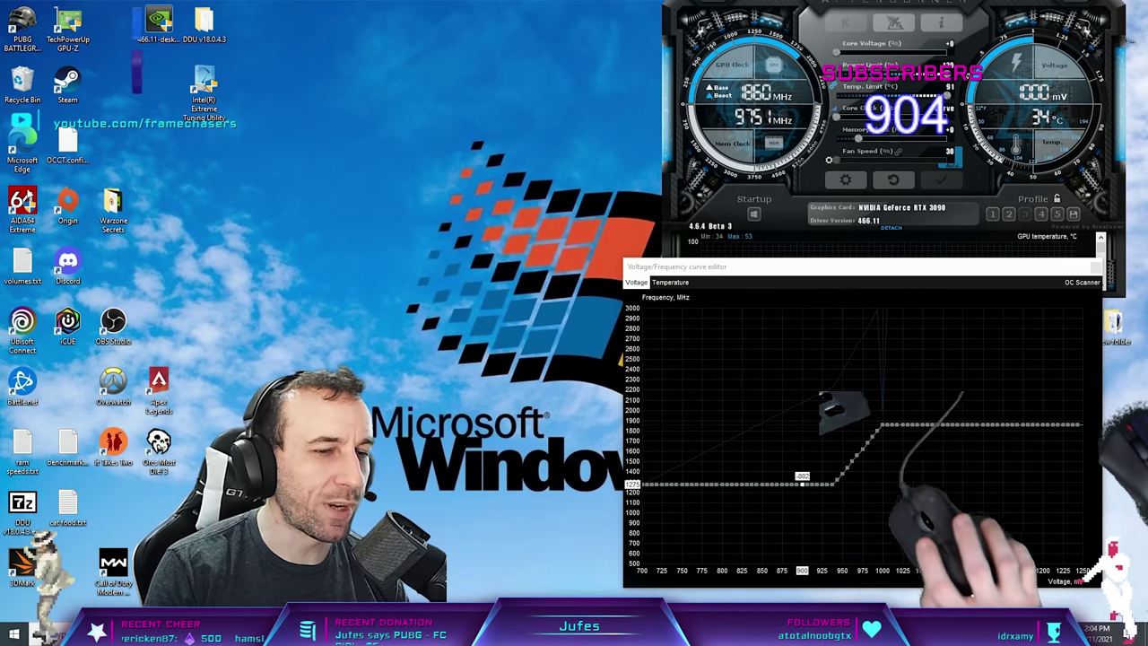
{"action": "double_click", "coordinate": [67, 143]}
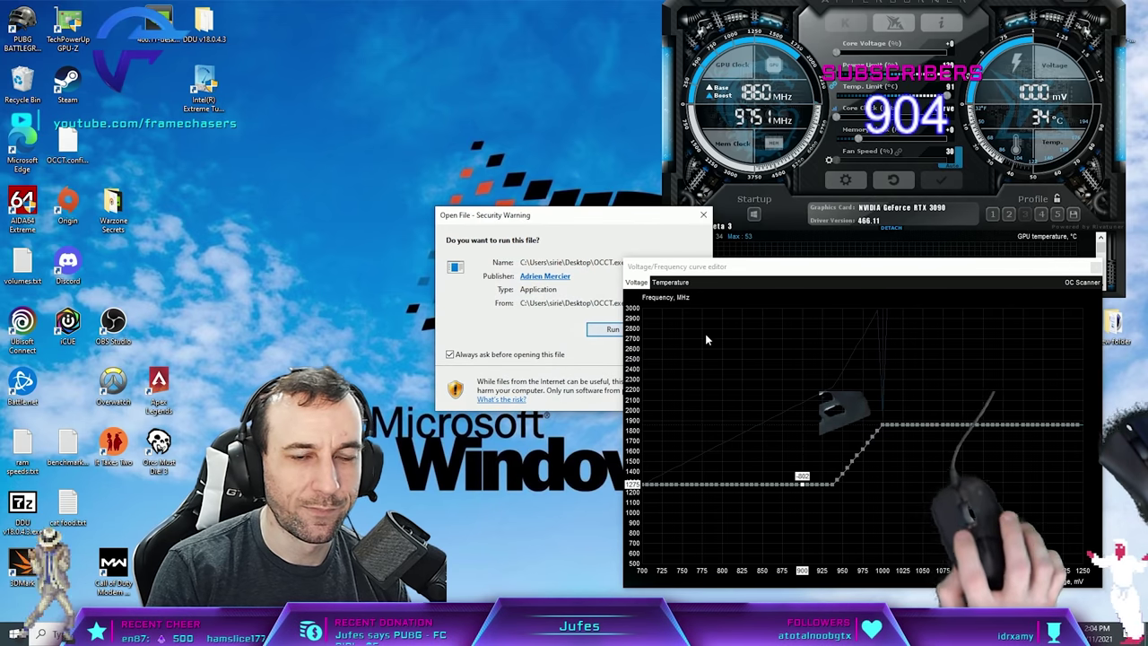
{"action": "left_click", "coordinate": [610, 329]}
{"action": "left_click", "coordinate": [512, 398]}
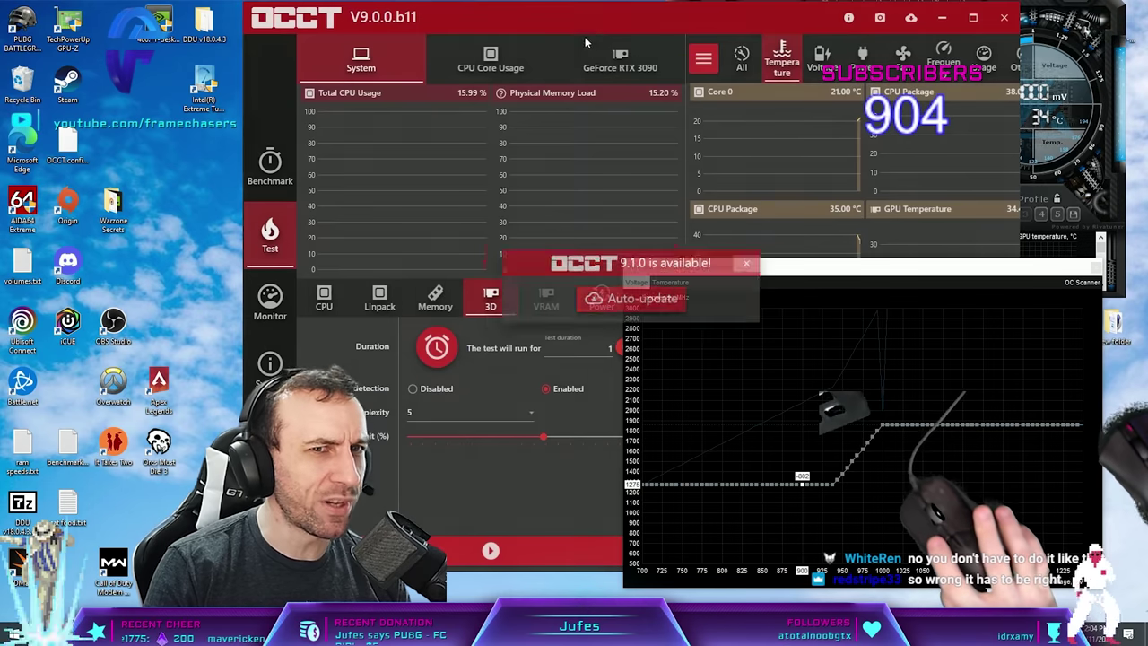
Dock OCCT at the left edge, resize it, and set the GPU usage limit to 100%
{"action": "left_click_drag", "start_coordinate": [577, 26], "coordinate": [337, 28]}
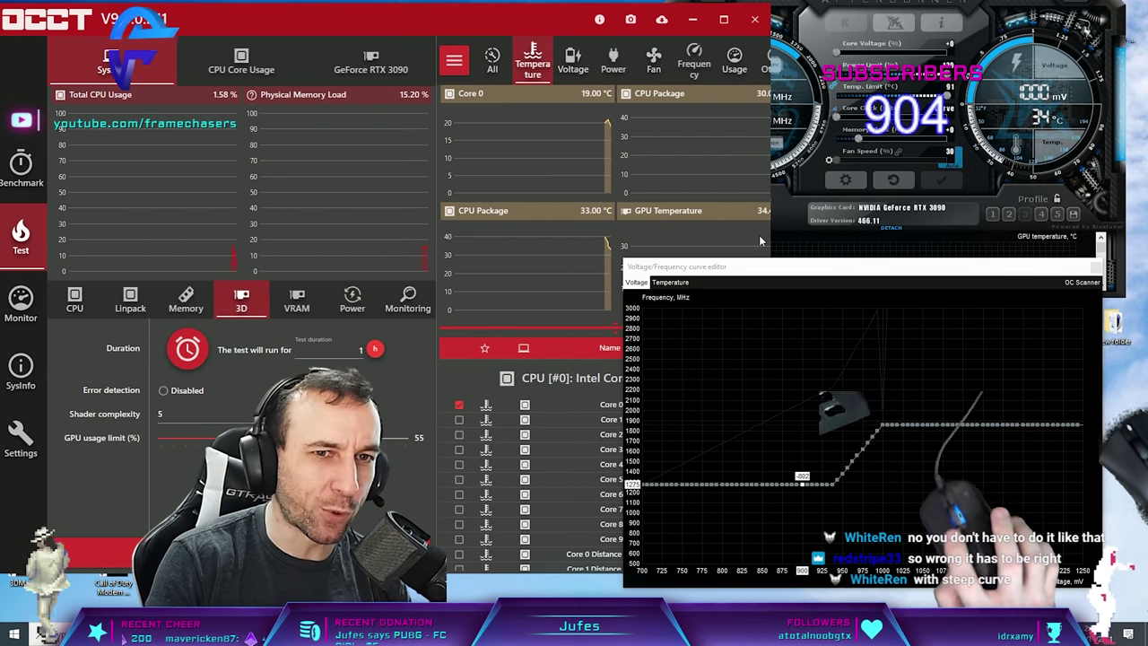
{"action": "left_click_drag", "start_coordinate": [770, 235], "coordinate": [571, 238]}
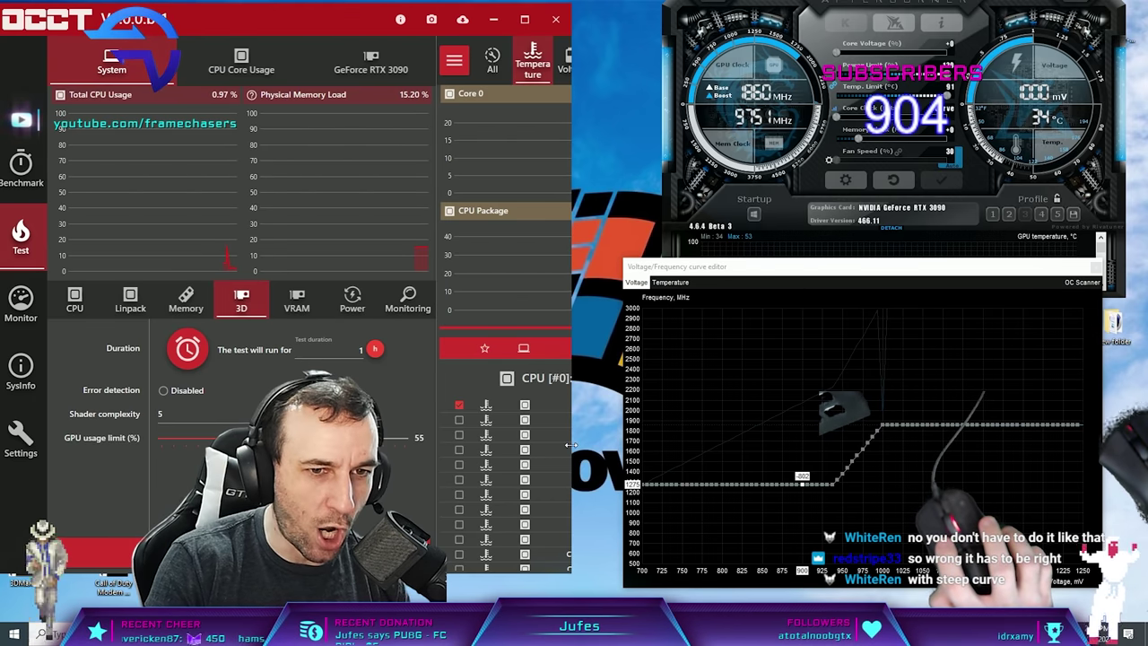
{"action": "left_click_drag", "start_coordinate": [570, 444], "coordinate": [599, 443]}
{"action": "left_click_drag", "start_coordinate": [291, 438], "coordinate": [418, 451]}
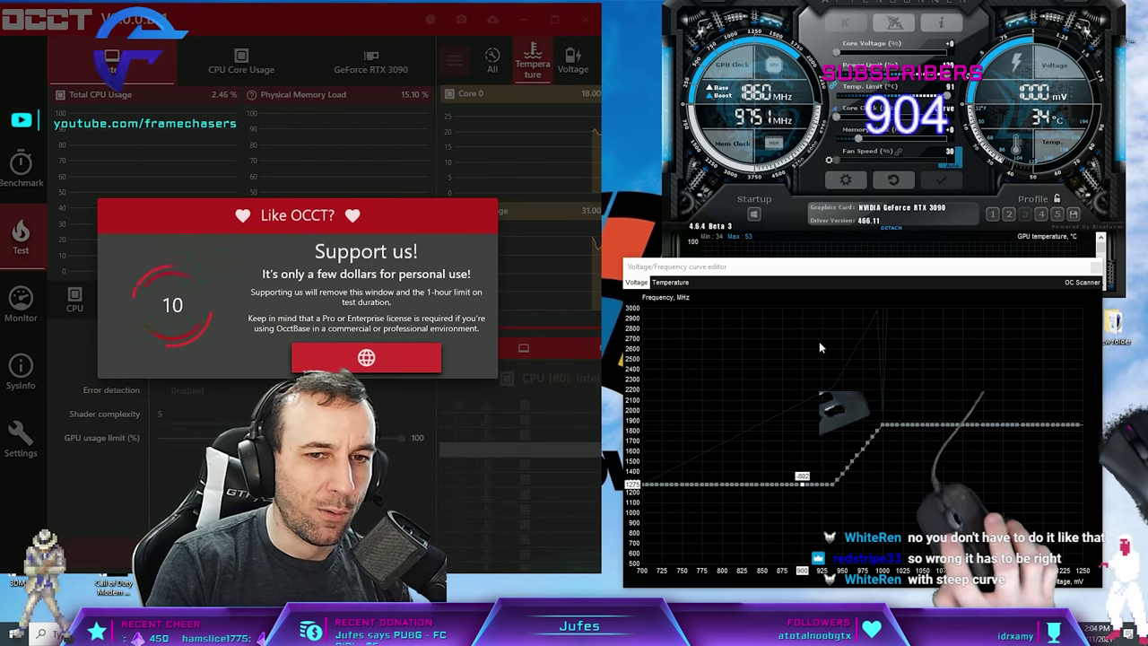
Select the 1000 mV curve point and apply the flattened curve to the card
{"action": "left_click", "coordinate": [883, 423]}
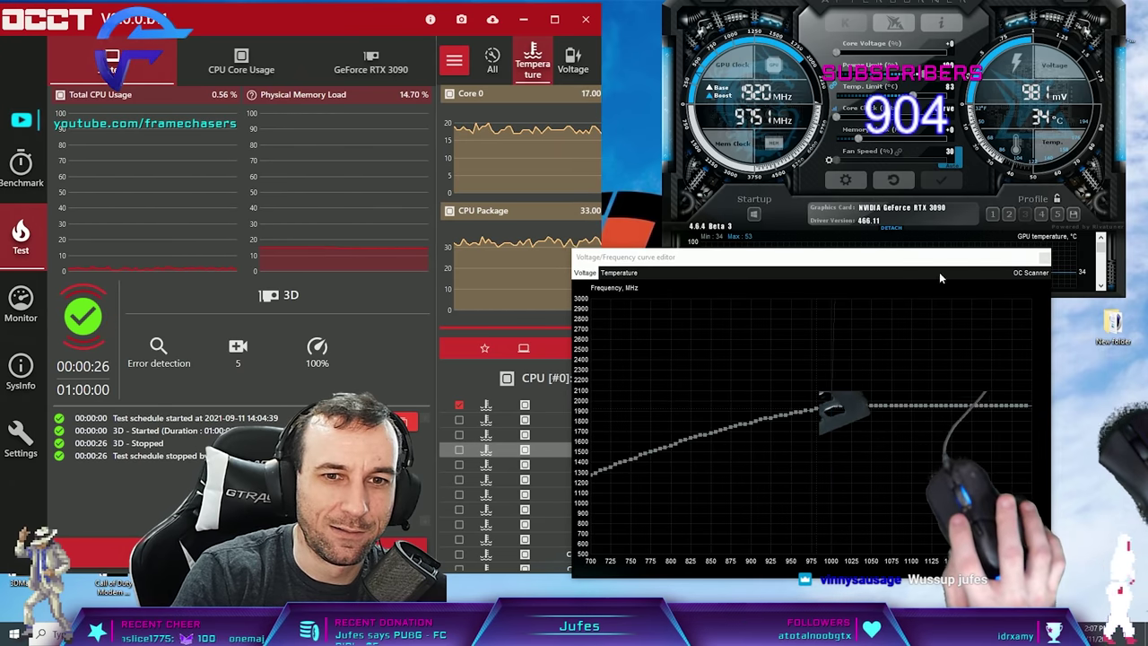
{"action": "left_click", "coordinate": [941, 179]}
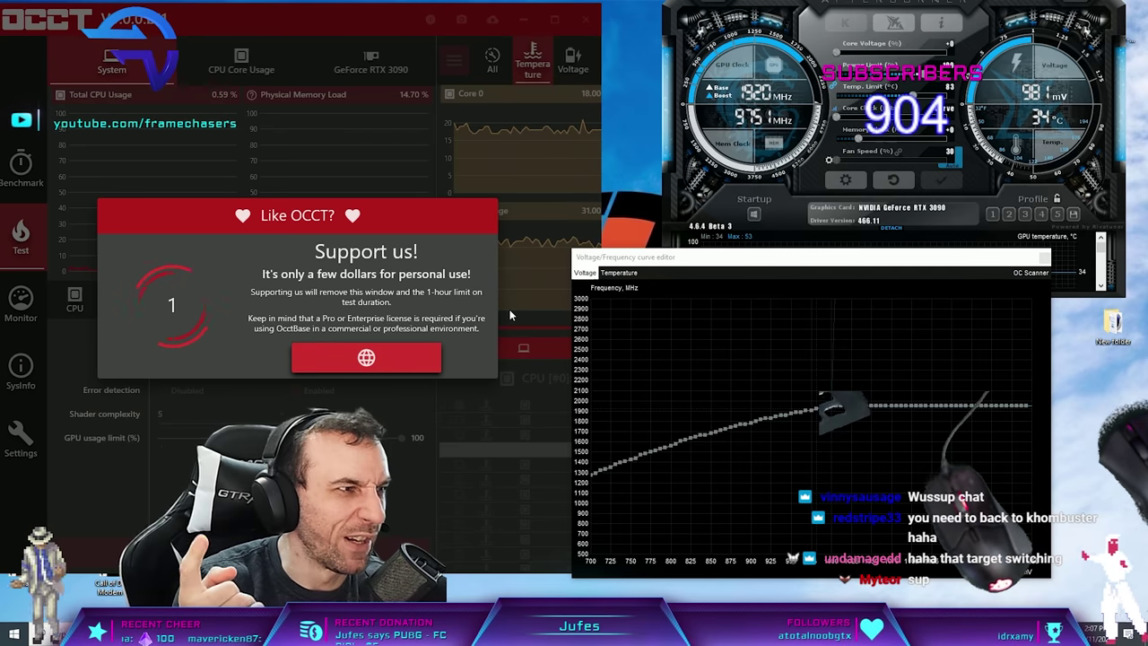
Dismiss the support nag to run the 3D test, then lower the curve below 1000 mV to about 1300 MHz
{"action": "left_click", "coordinate": [415, 378]}
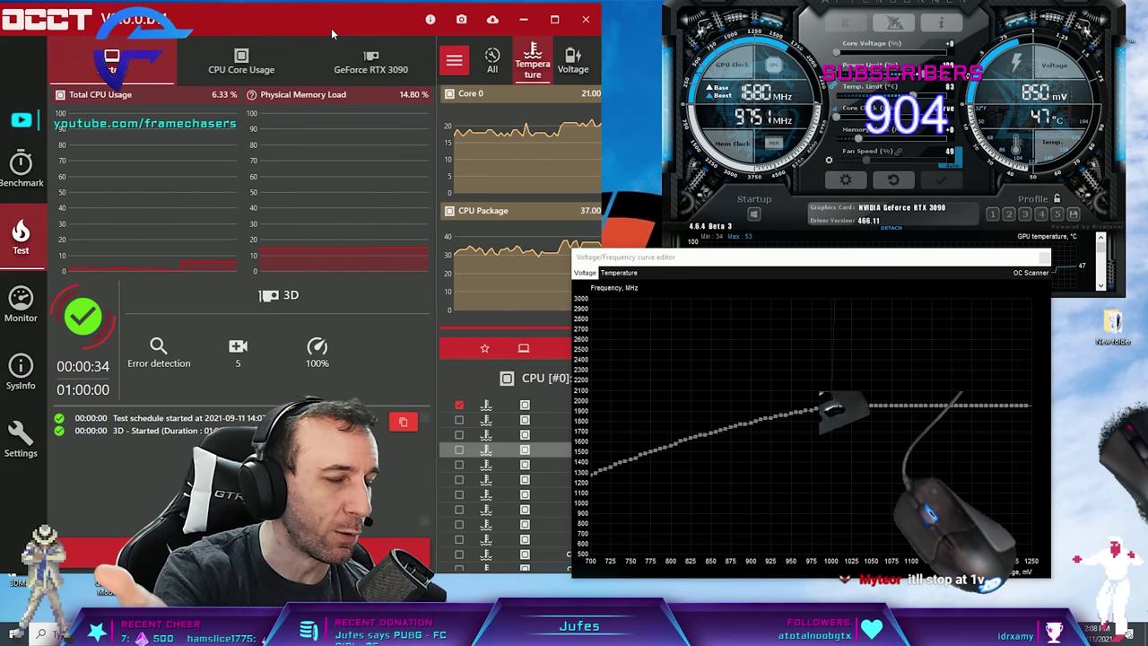
{"action": "left_click_drag", "start_coordinate": [327, 25], "coordinate": [386, 22]}
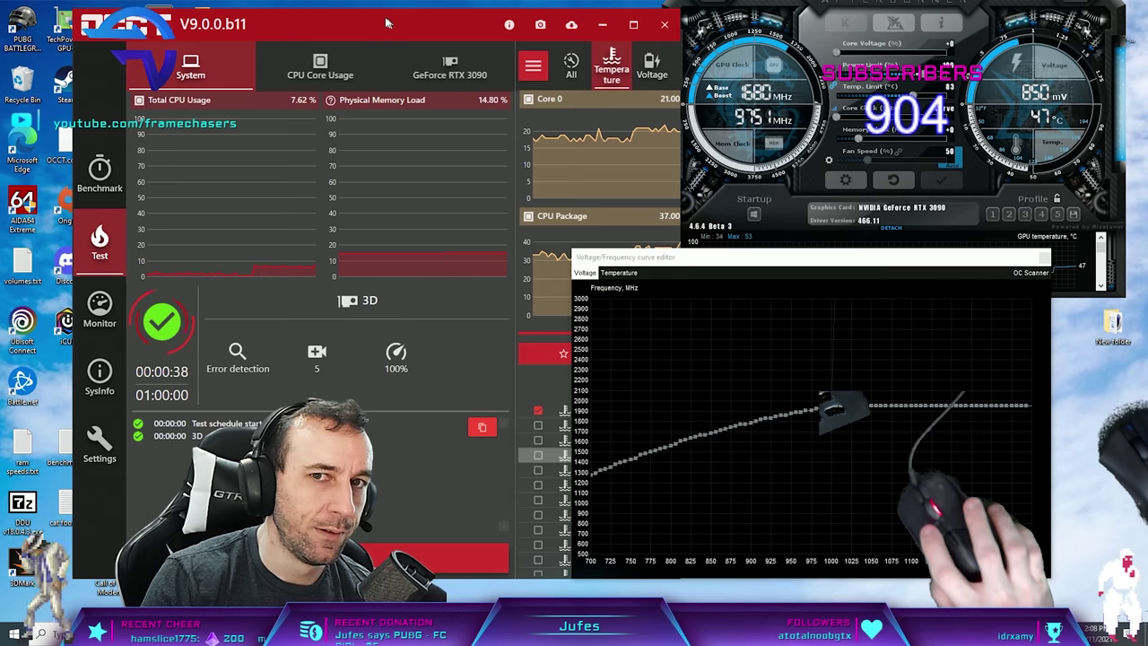
{"action": "left_click", "coordinate": [710, 428]}
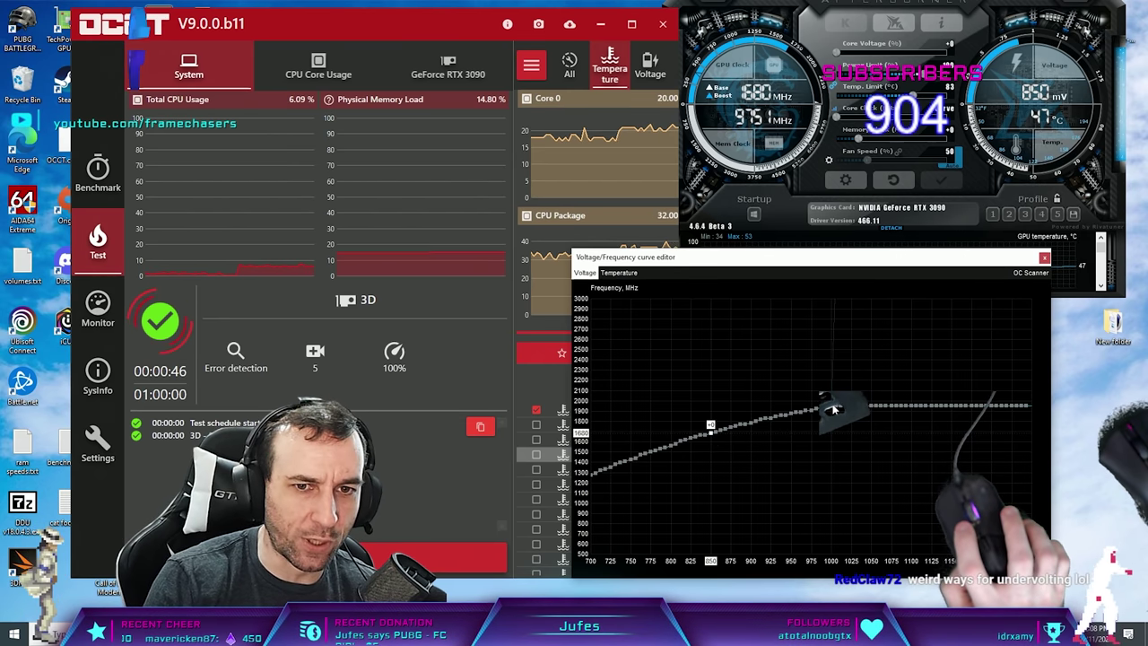
{"action": "left_click_drag", "start_coordinate": [825, 405], "coordinate": [853, 495]}
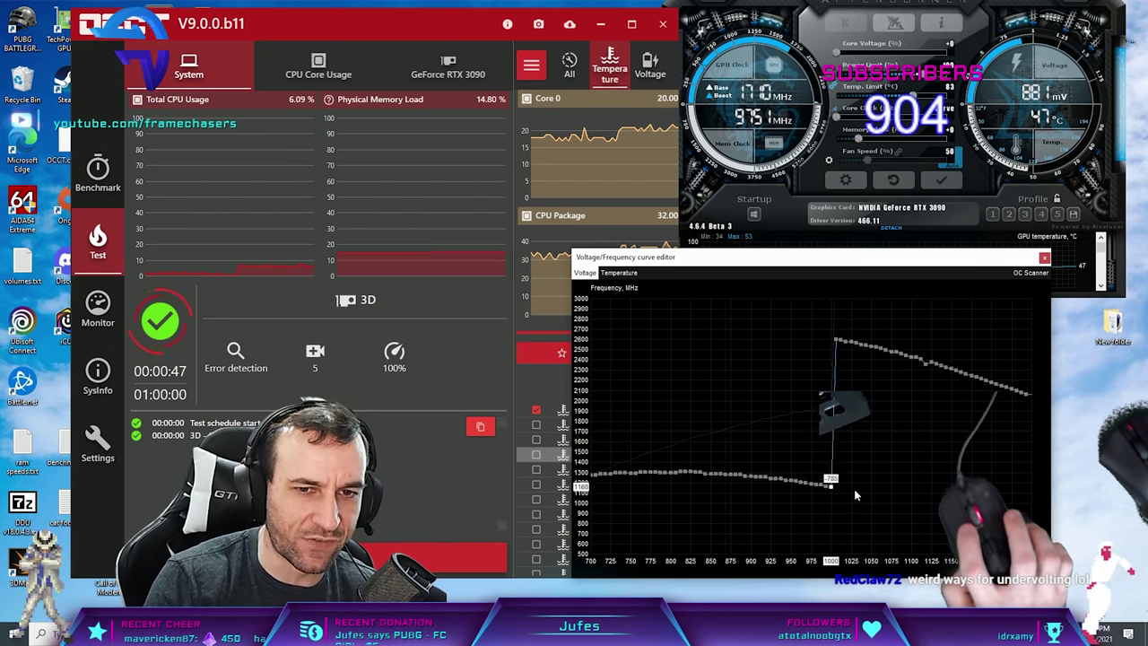
Apply the reshaped curve, view and close the system information, then close the curve editor
{"action": "left_click", "coordinate": [941, 179]}
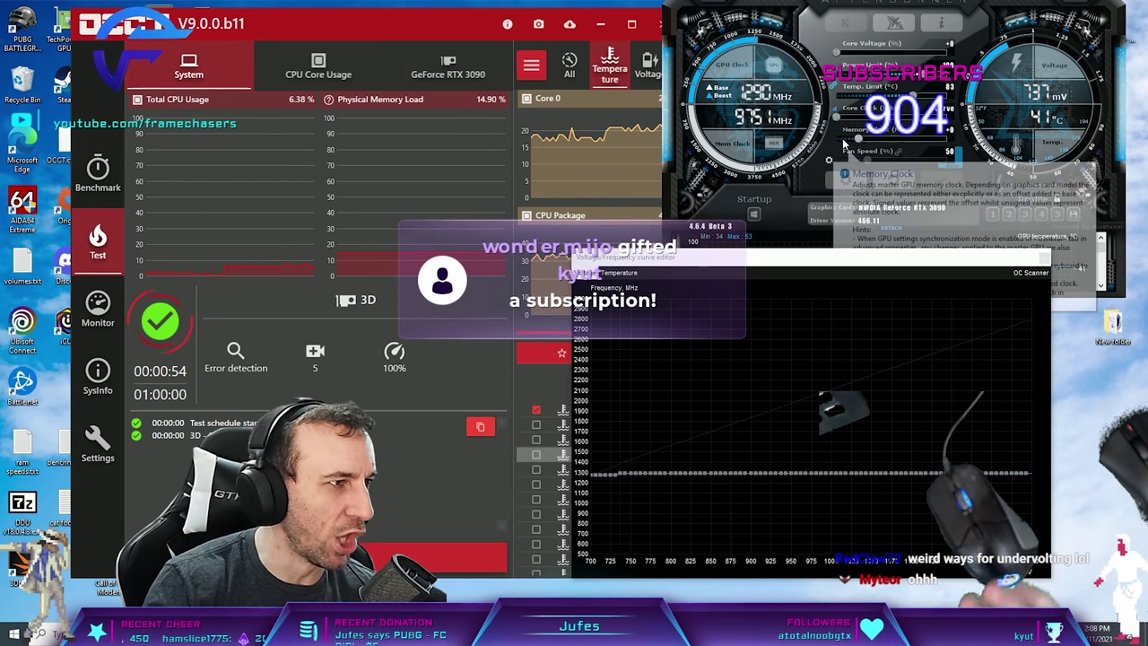
{"action": "left_click", "coordinate": [940, 23]}
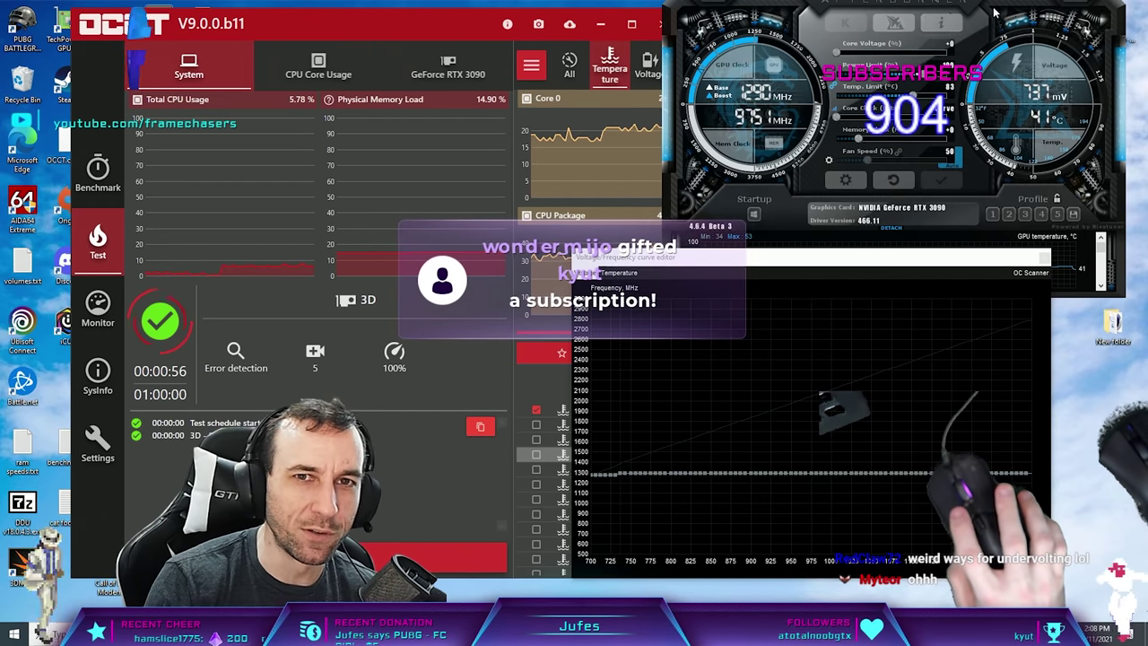
{"action": "left_click", "coordinate": [1020, 44]}
{"action": "left_click", "coordinate": [1041, 247]}
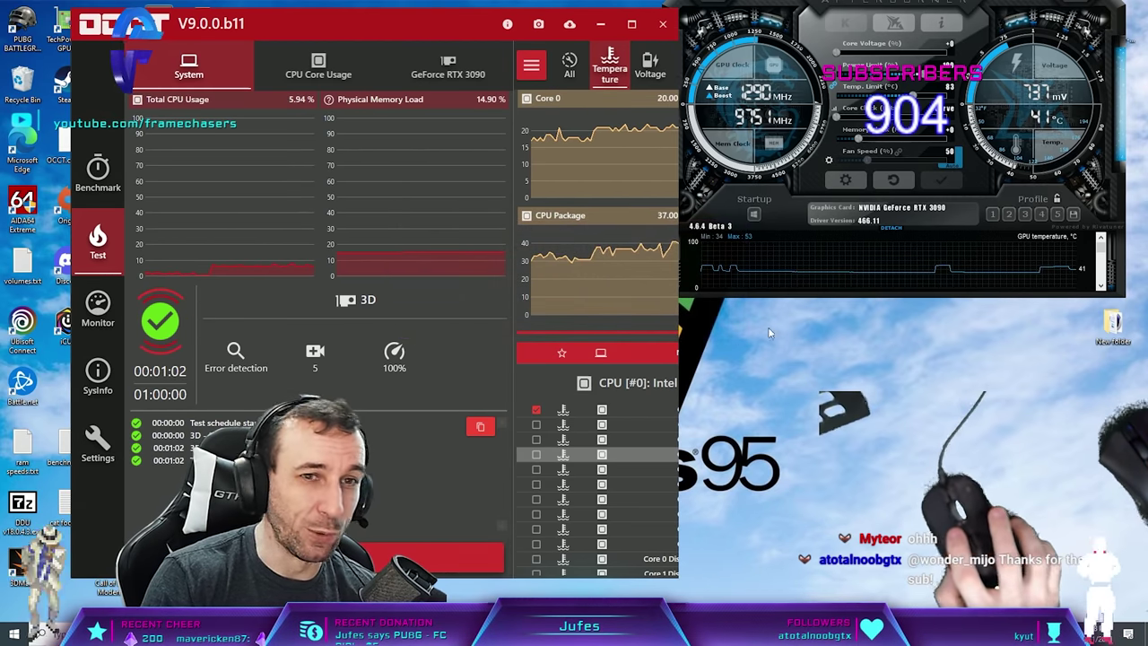
Hide OCCT, set power limit to 120 and temperature limit to 91, and nudge the core clock offset
{"action": "key", "text": "super+d"}
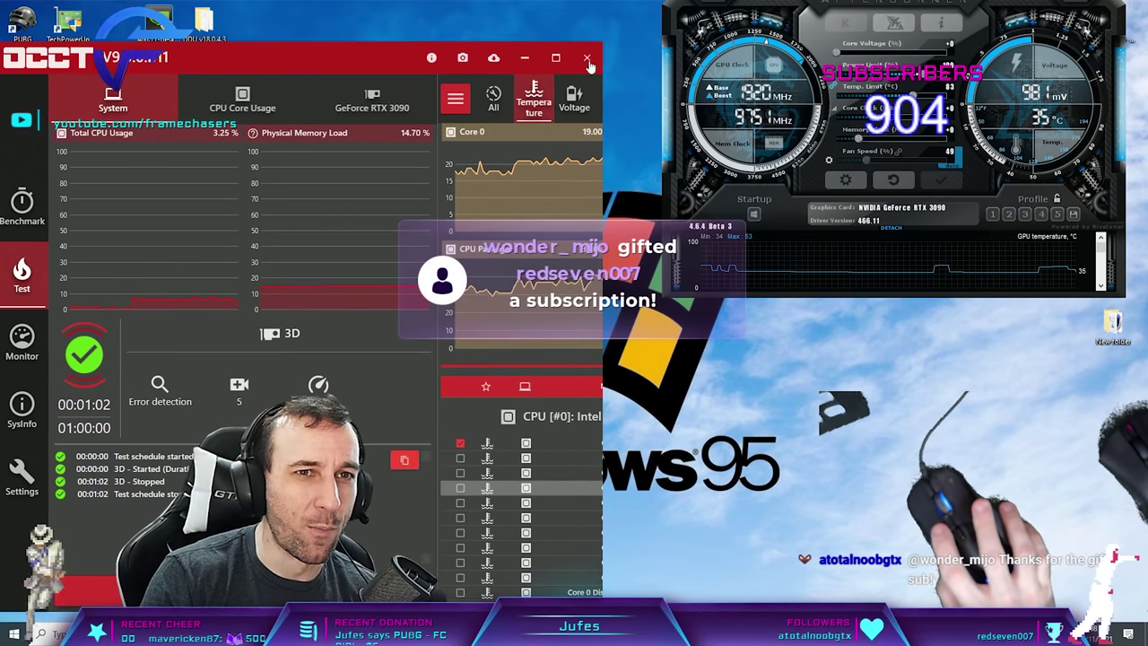
{"action": "left_click_drag", "start_coordinate": [906, 62], "coordinate": [882, 175]}
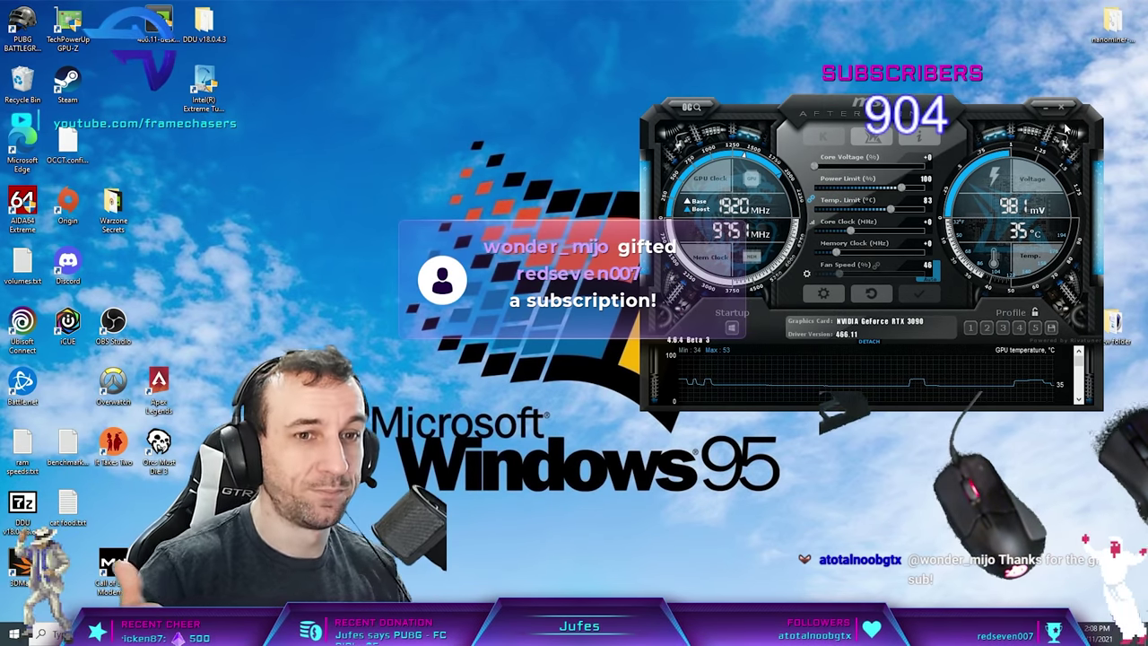
{"action": "left_click", "coordinate": [894, 207]}
{"action": "left_click_drag", "start_coordinate": [914, 209], "coordinate": [921, 209]}
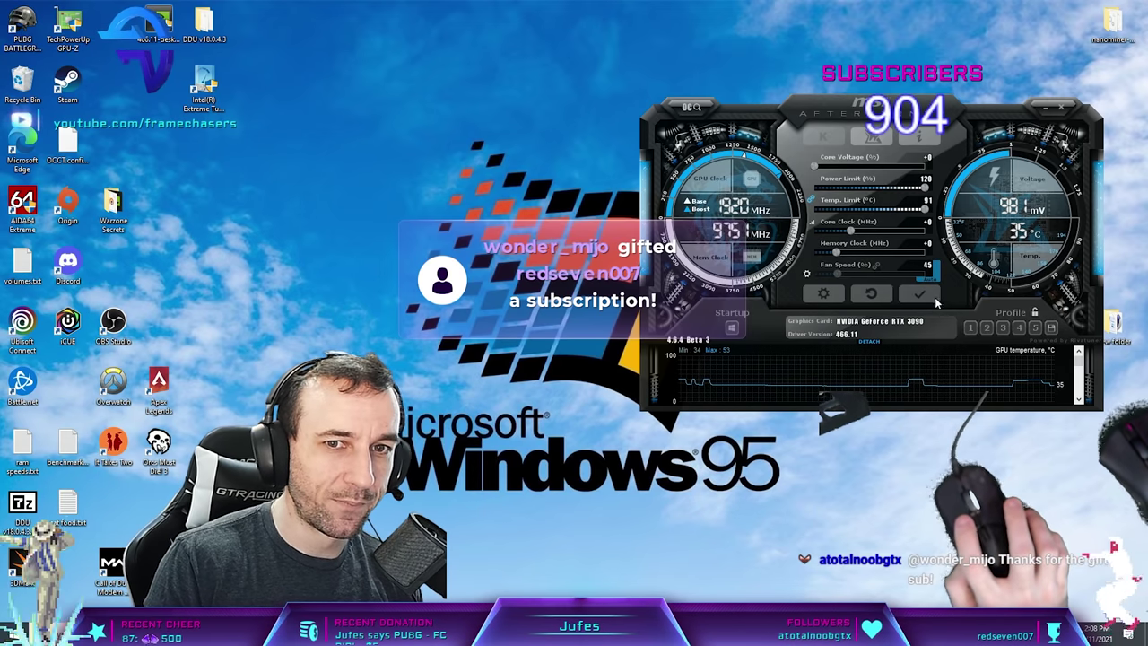
{"action": "left_click_drag", "start_coordinate": [849, 232], "coordinate": [858, 232]}
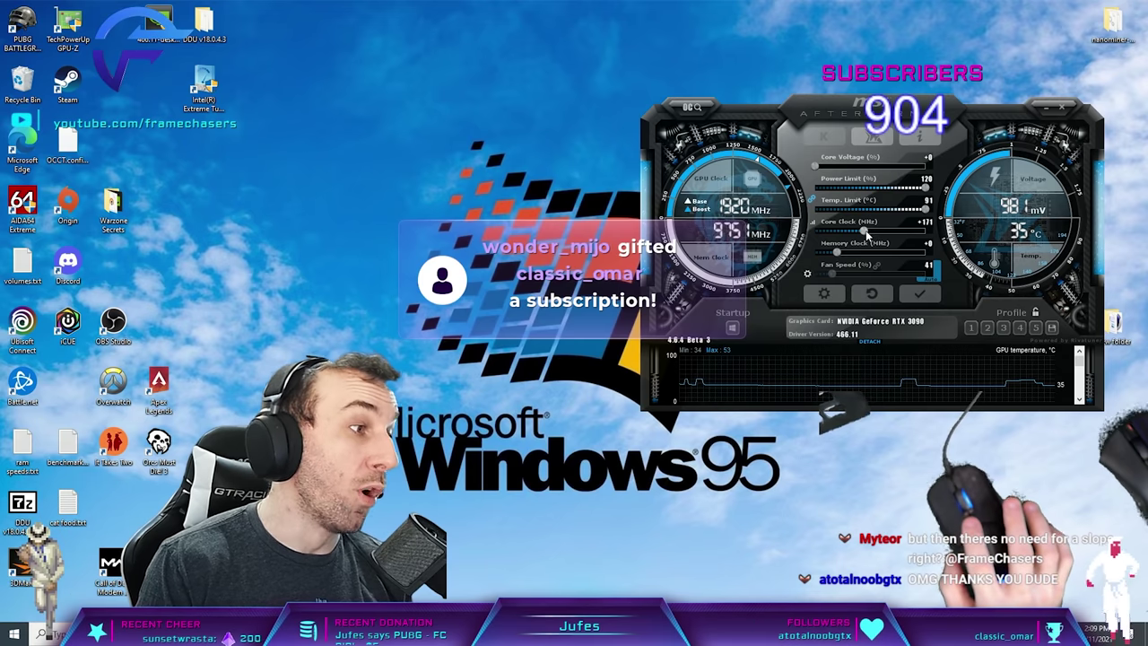
Reopen the voltage/frequency curve editor with Ctrl+F and move it higher on screen
{"action": "left_click_drag", "start_coordinate": [866, 233], "coordinate": [868, 185]}
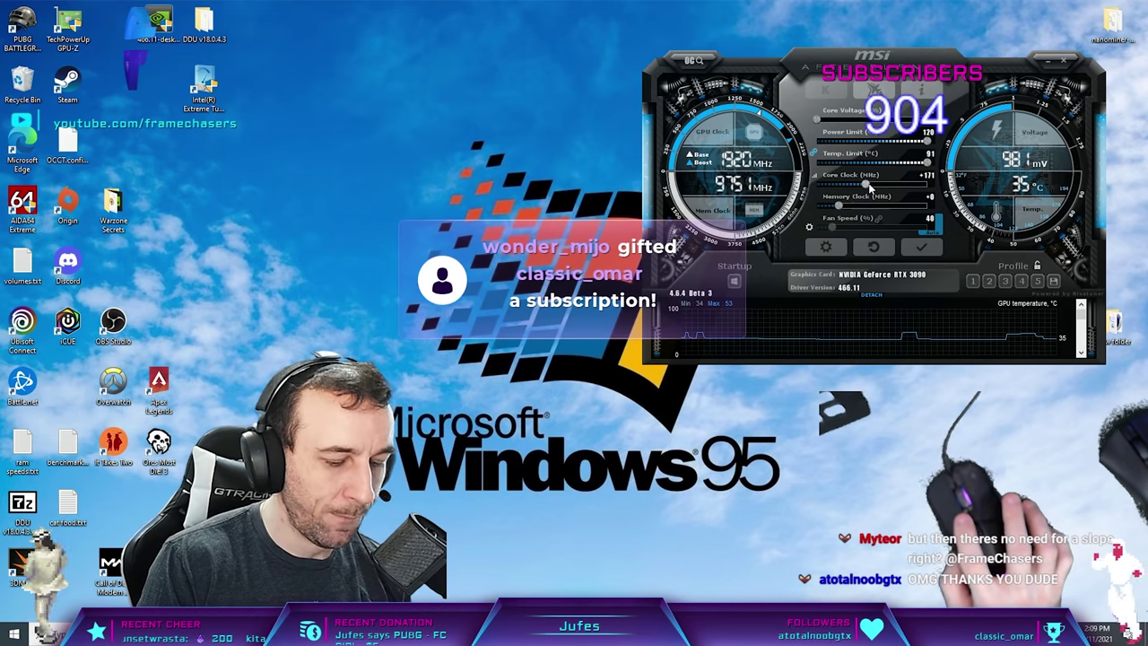
{"action": "key", "text": "ctrl+f"}
{"action": "left_click_drag", "start_coordinate": [773, 260], "coordinate": [772, 171]}
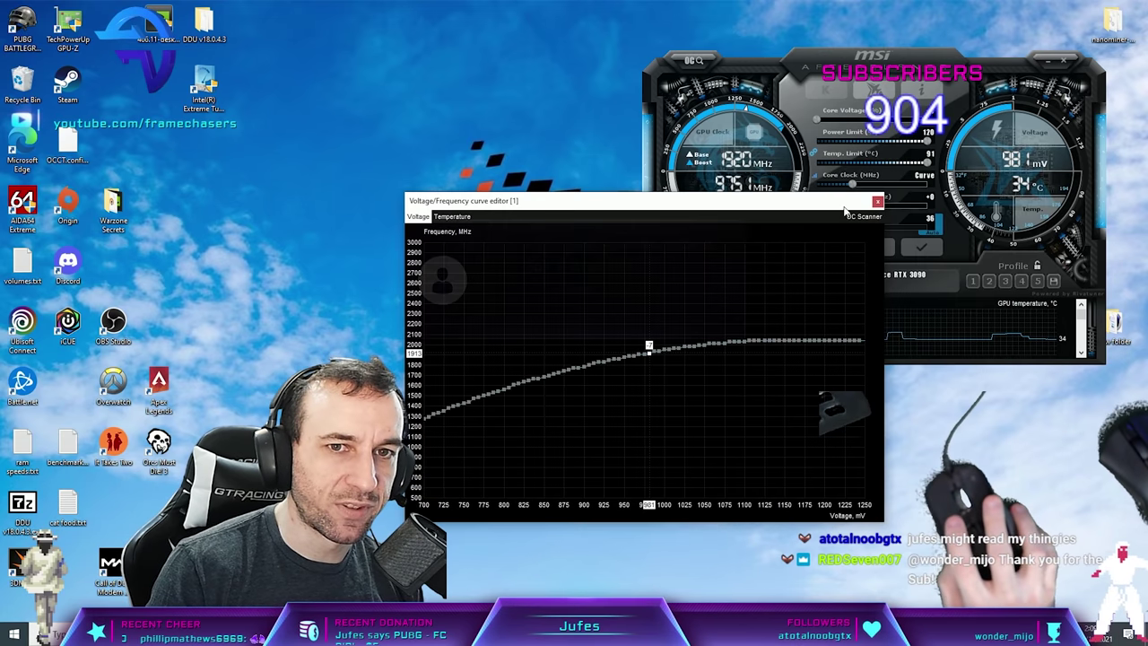
Close the curve editor and relaunch Afterburner with administrator permission
{"action": "left_click", "coordinate": [1045, 168]}
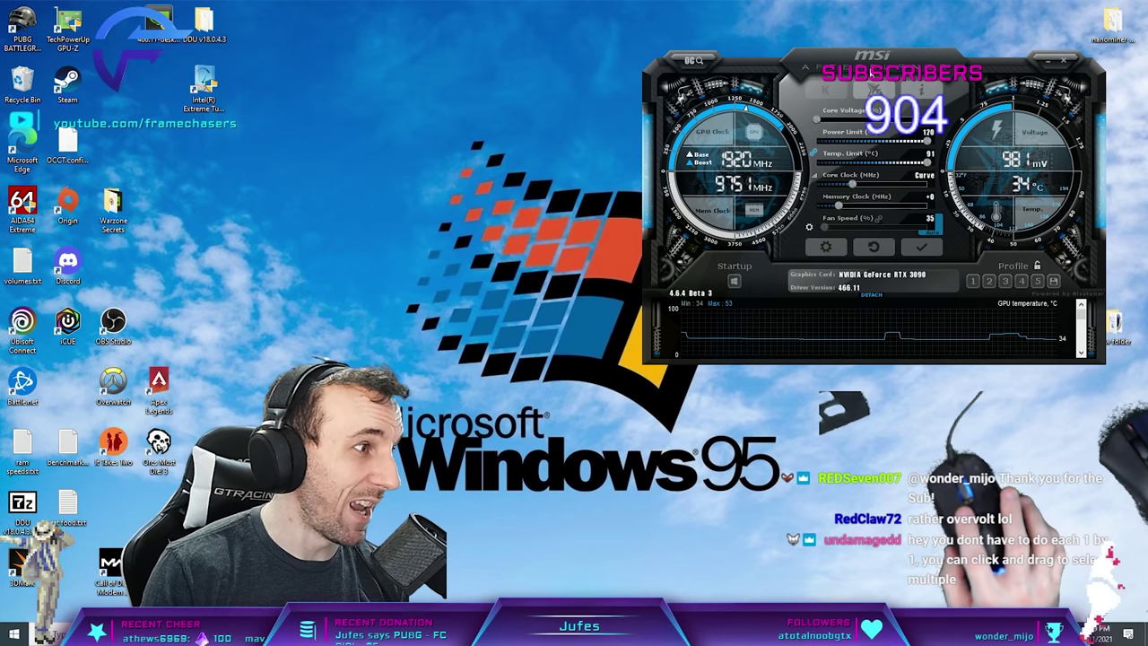
{"action": "left_click", "coordinate": [1048, 62]}
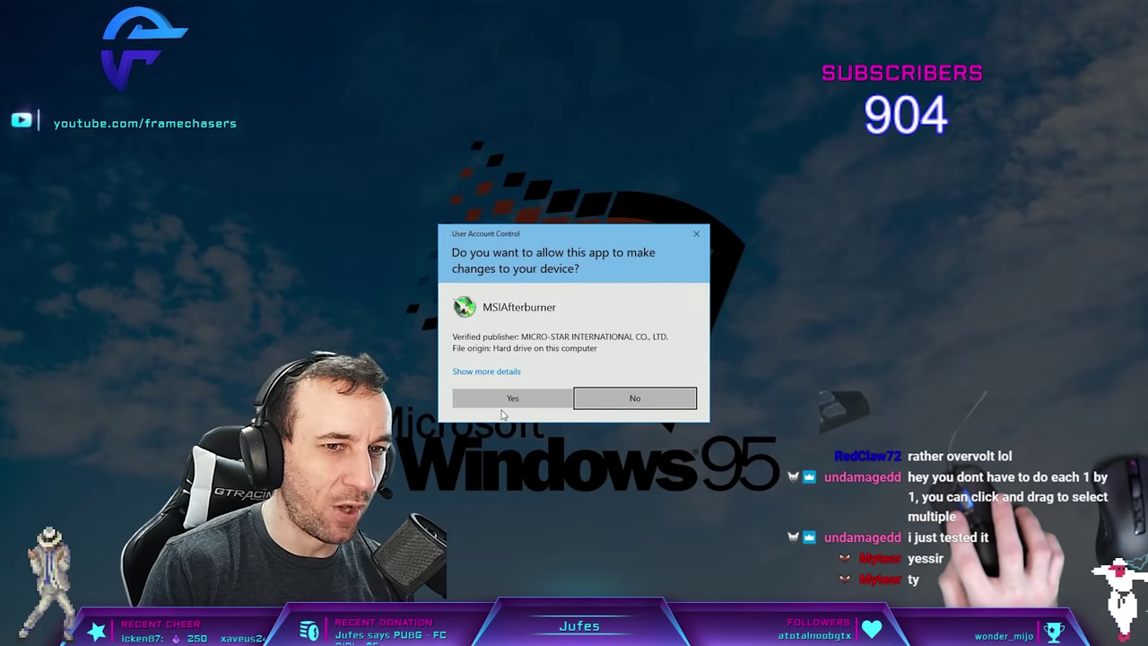
{"action": "left_click", "coordinate": [513, 397]}
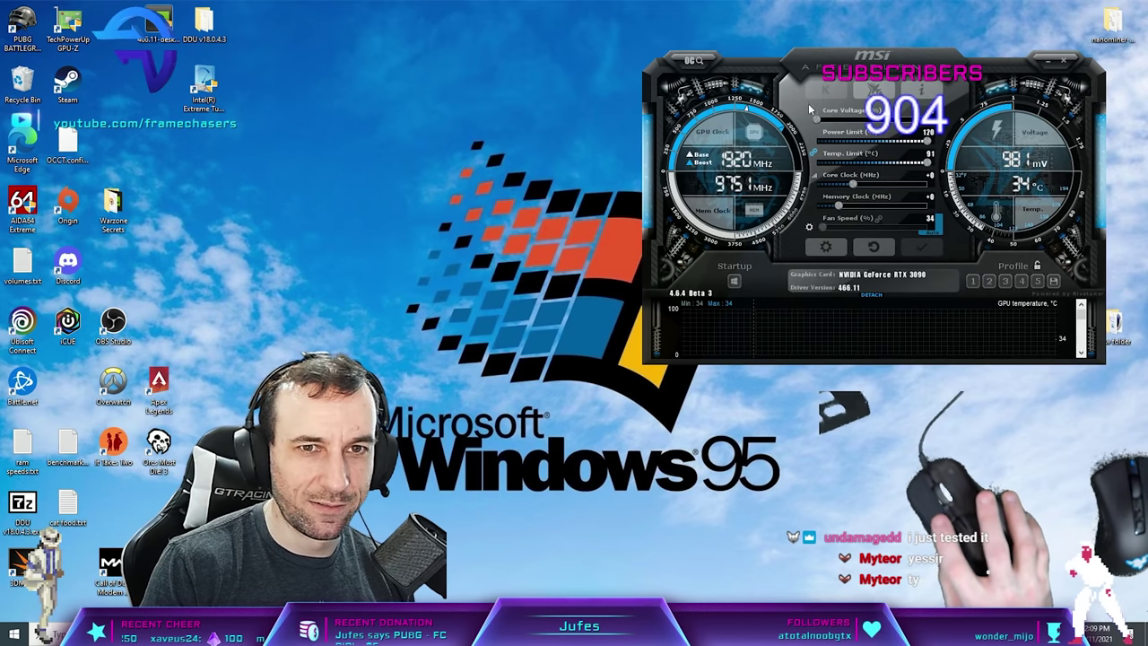
Drop the curve points from 1050 mV upward to level the curve at about 2000 MHz, and apply it
{"action": "key", "text": "ctrl+f"}
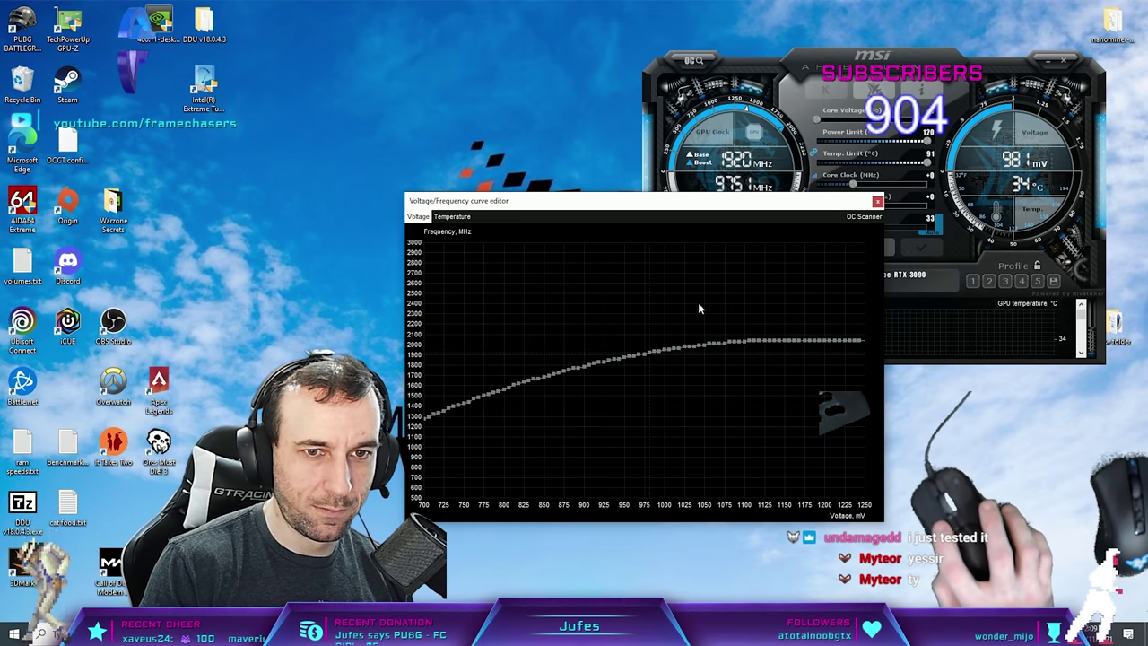
{"action": "left_click_drag", "start_coordinate": [698, 326], "coordinate": [862, 330]}
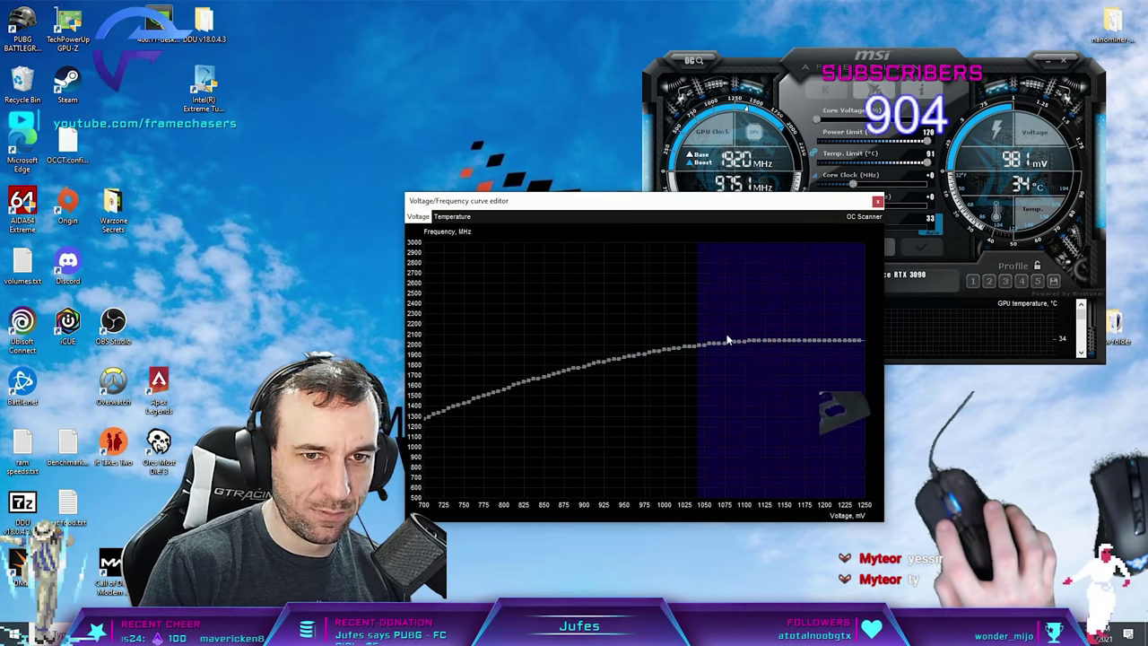
{"action": "left_click_drag", "start_coordinate": [712, 341], "coordinate": [747, 526]}
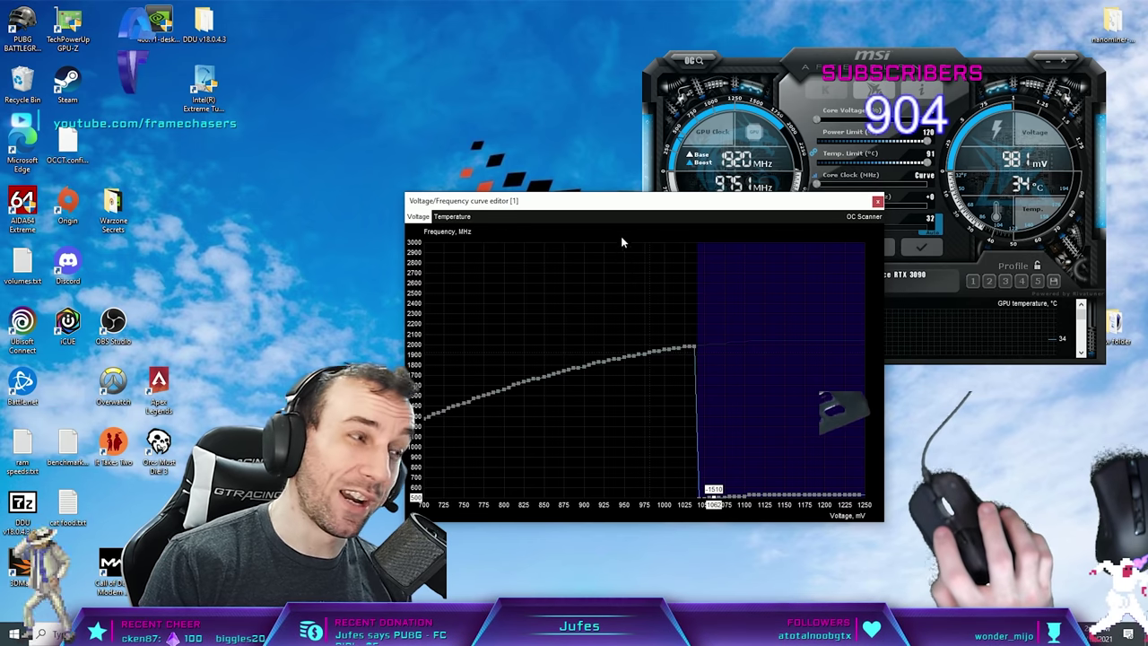
{"action": "left_click_drag", "start_coordinate": [655, 205], "coordinate": [620, 196]}
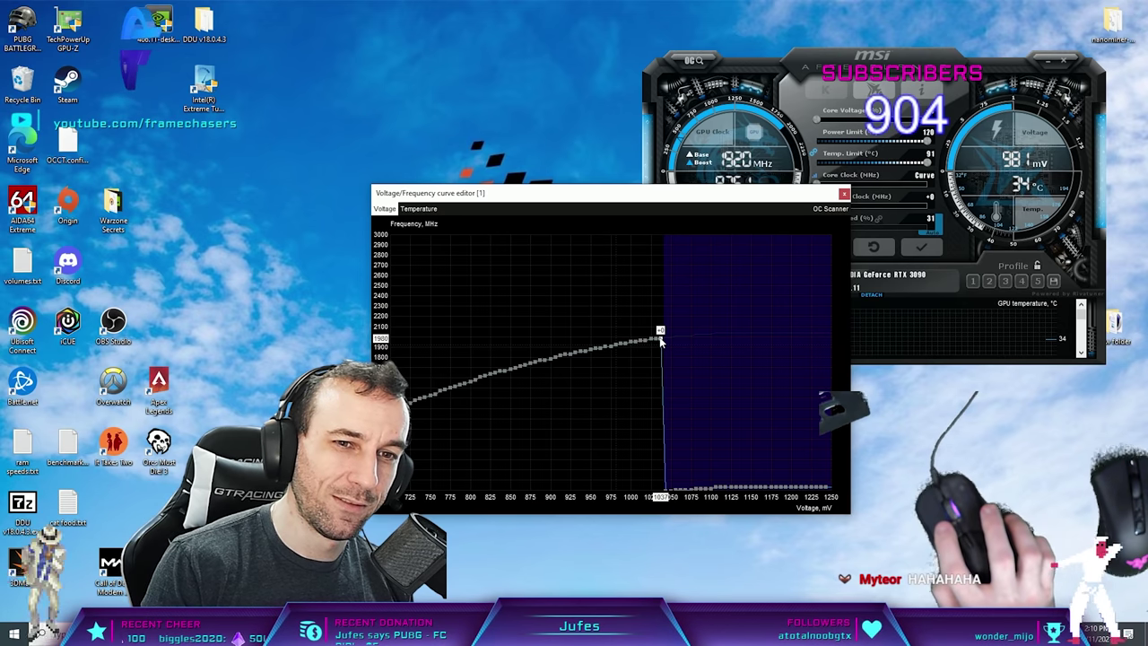
{"action": "left_click", "coordinate": [921, 247]}
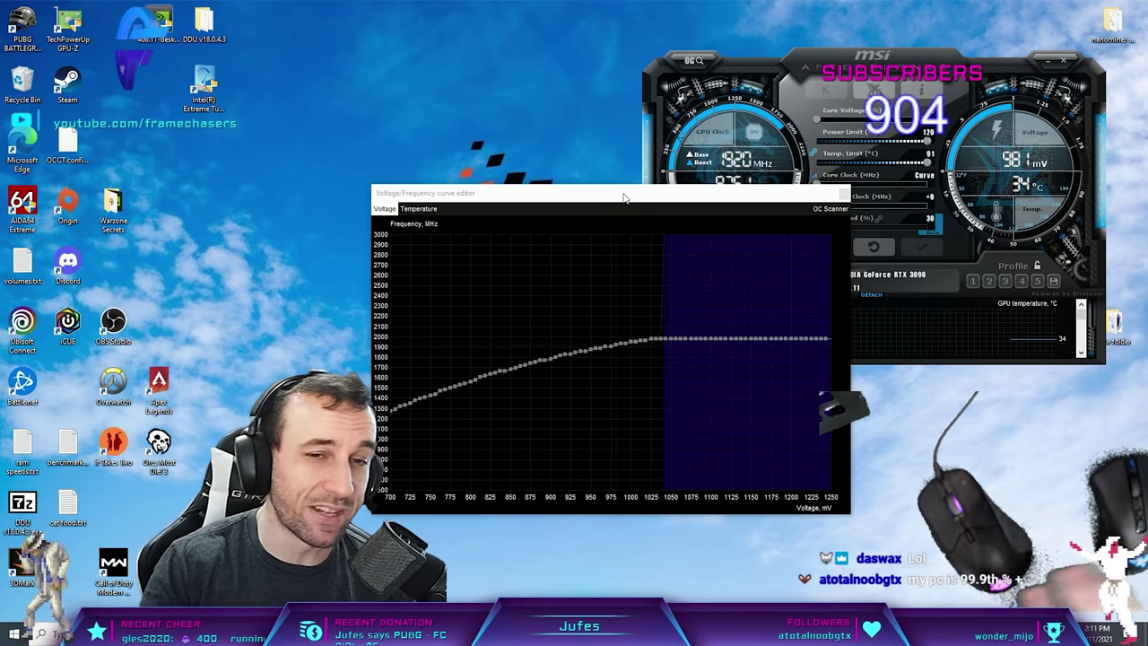
Select the high-voltage curve points and drop them to the graph bottom
{"action": "left_click_drag", "start_coordinate": [630, 188], "coordinate": [657, 133]}
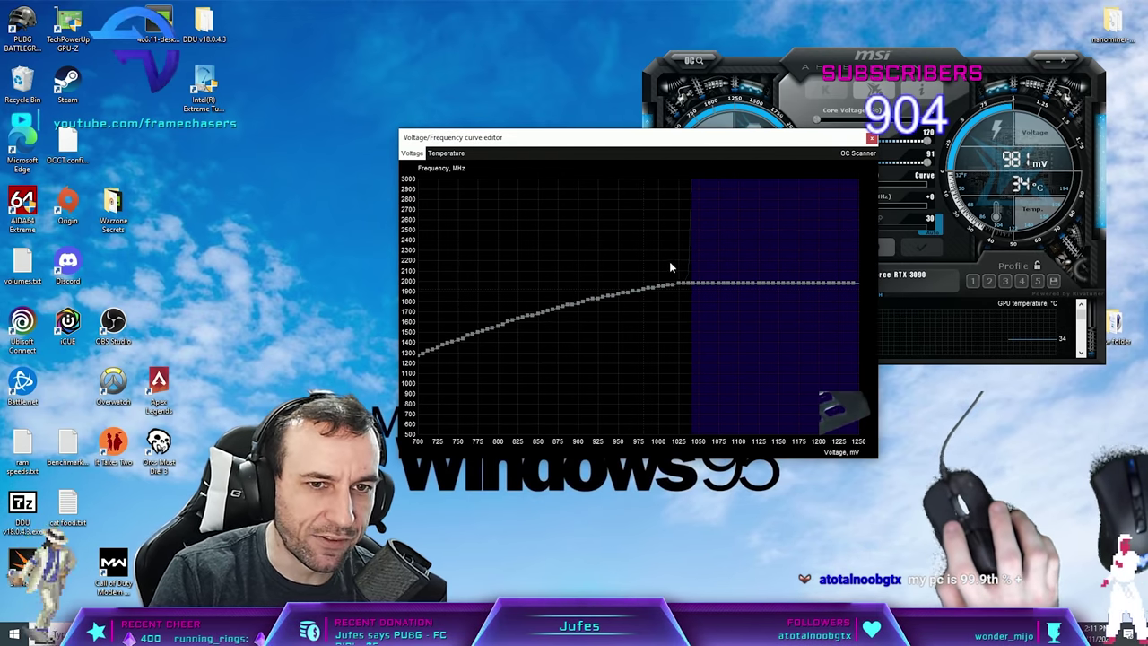
{"action": "left_click_drag", "start_coordinate": [652, 221], "coordinate": [601, 226]}
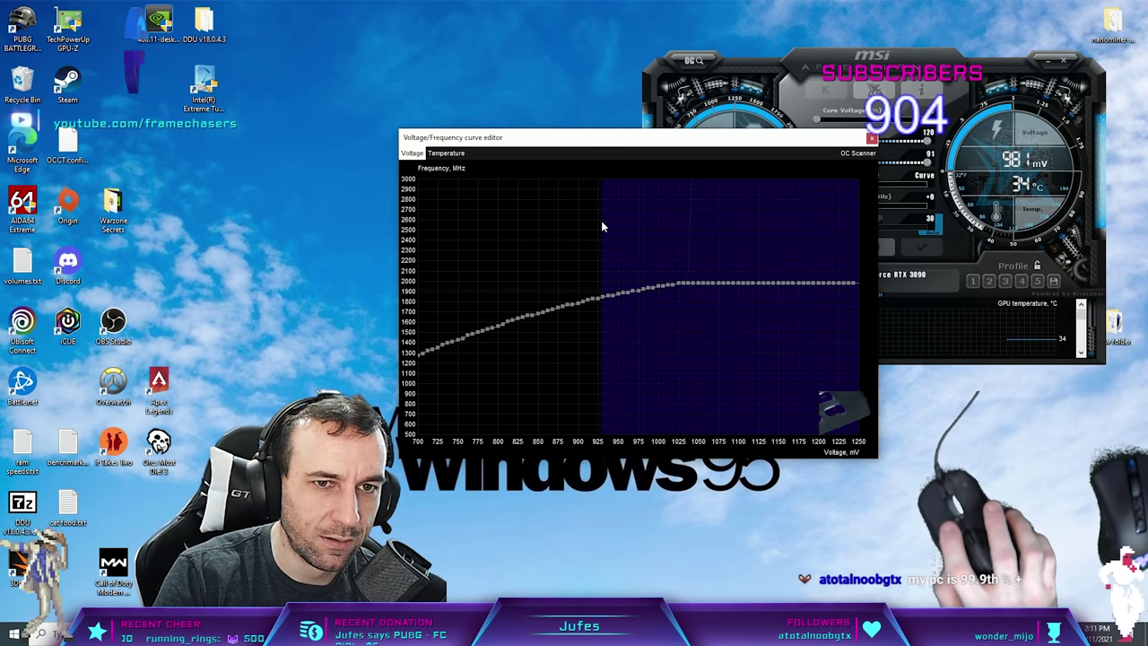
{"action": "left_click_drag", "start_coordinate": [825, 249], "coordinate": [475, 235]}
{"action": "left_click", "coordinate": [658, 252]}
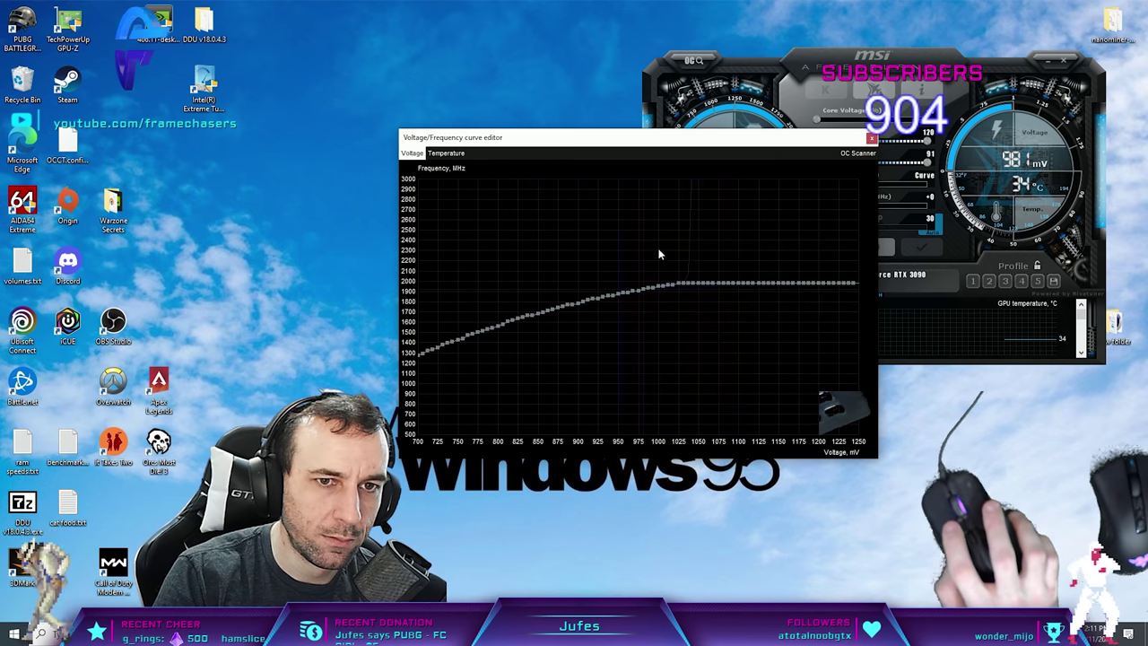
{"action": "left_click_drag", "start_coordinate": [835, 249], "coordinate": [751, 251]}
{"action": "left_click_drag", "start_coordinate": [541, 240], "coordinate": [648, 246]}
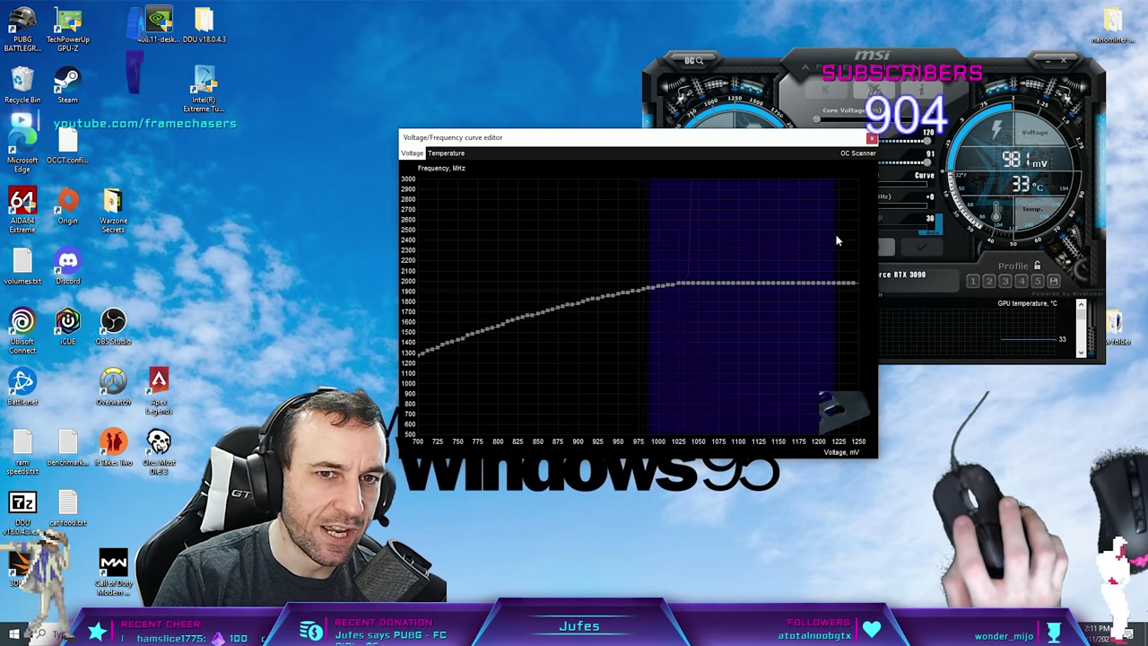
{"action": "mouse_move", "coordinate": [843, 238]}
{"action": "left_mouse_down"}
{"action": "mouse_move", "coordinate": [669, 238]}
{"action": "mouse_move", "coordinate": [836, 245]}
{"action": "left_mouse_up"}
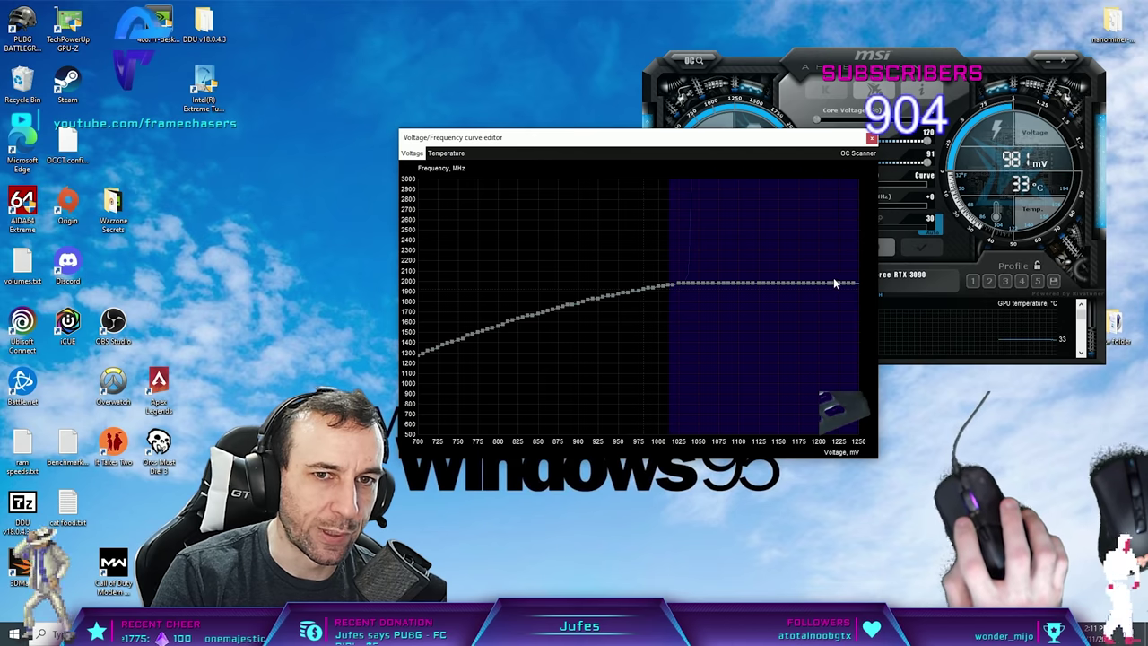
{"action": "left_click_drag", "start_coordinate": [822, 283], "coordinate": [814, 429]}
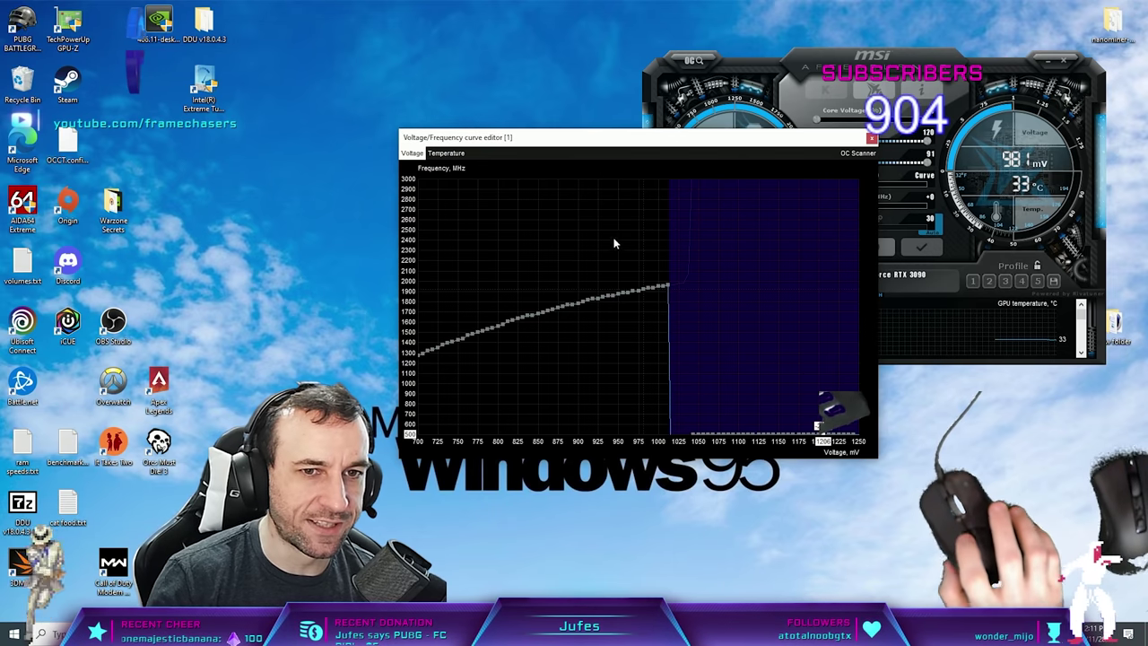
Drop the points above about 950 mV to the floor and raise the 950 mV point to +176
{"action": "left_click_drag", "start_coordinate": [608, 262], "coordinate": [912, 276]}
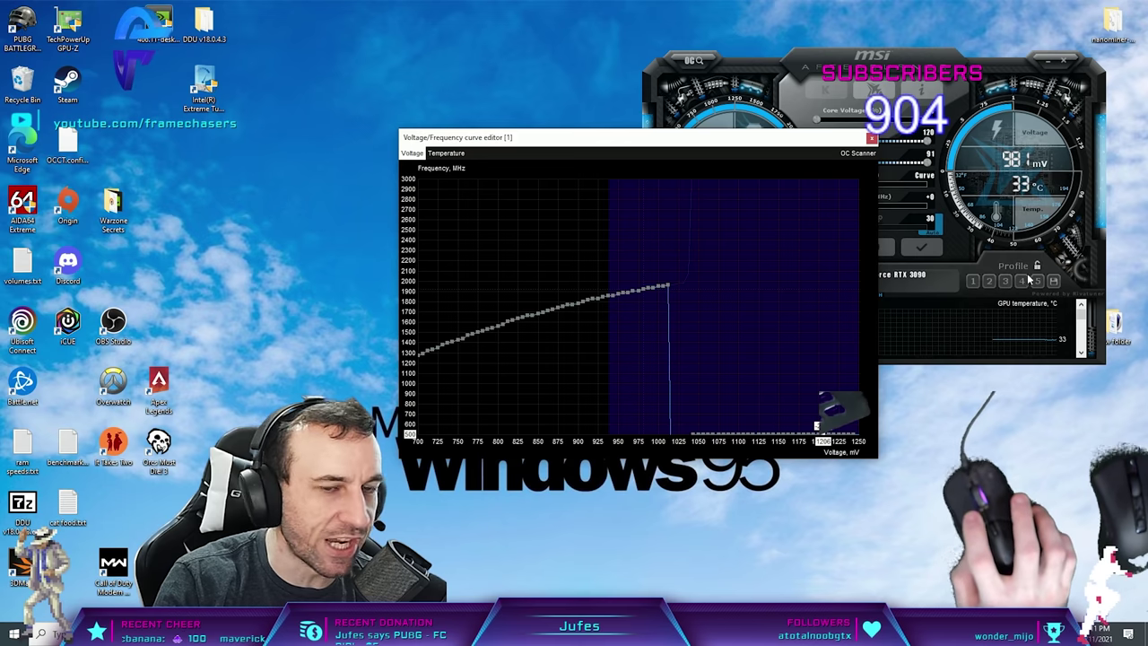
{"action": "left_click_drag", "start_coordinate": [668, 287], "coordinate": [691, 431]}
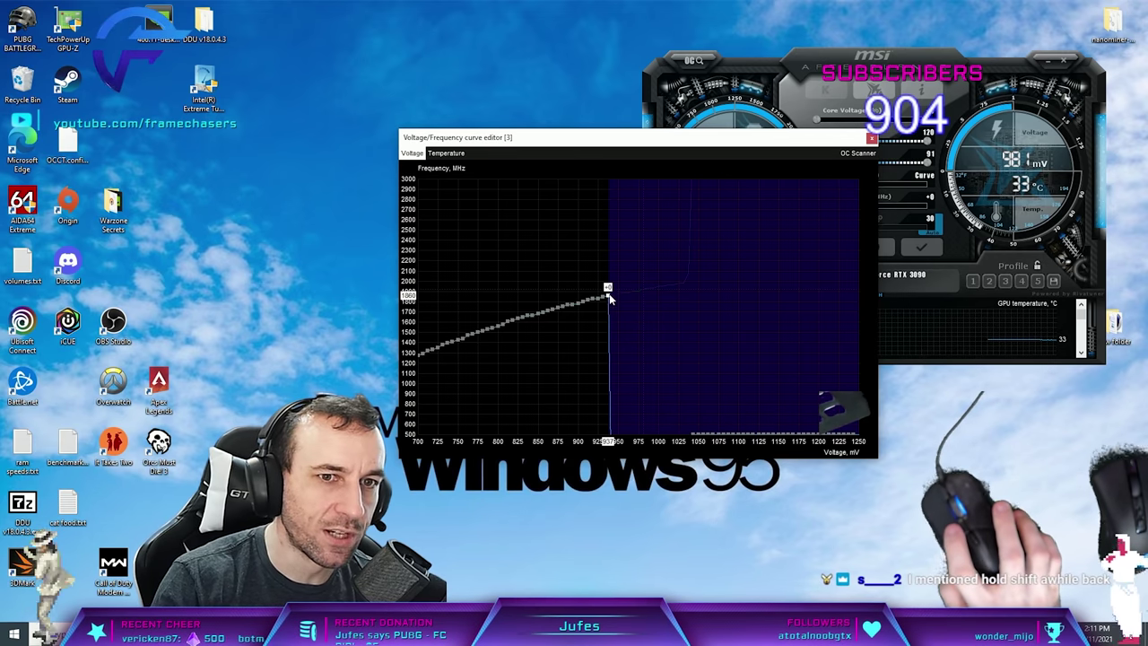
{"action": "left_click_drag", "start_coordinate": [607, 292], "coordinate": [606, 280]}
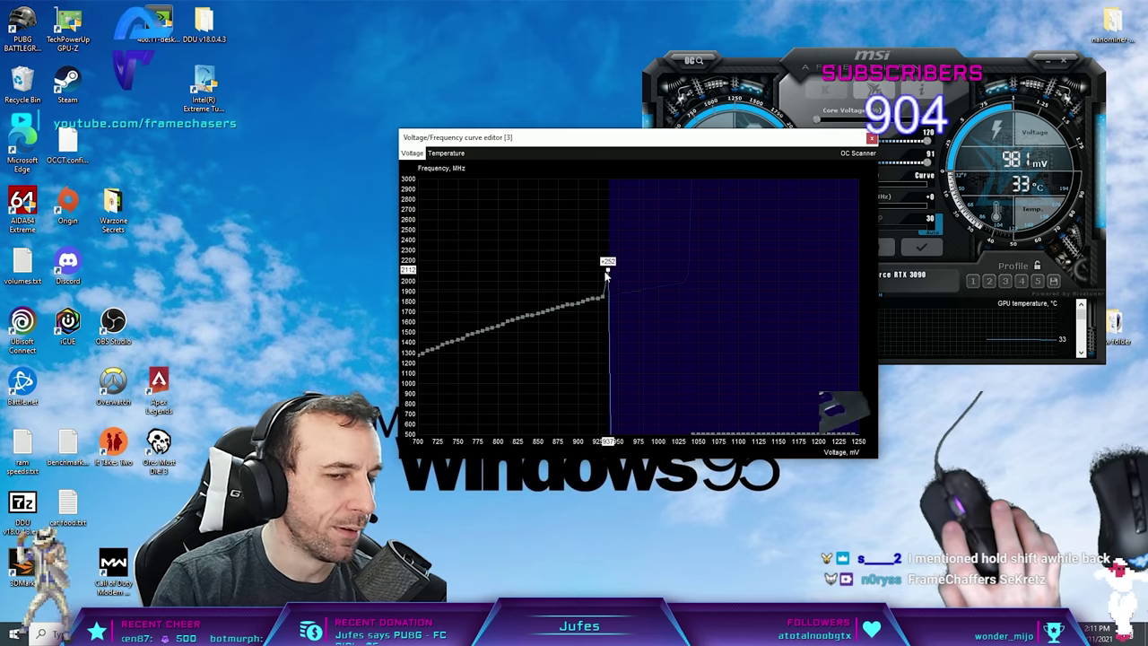
{"action": "left_click_drag", "start_coordinate": [607, 282], "coordinate": [608, 277]}
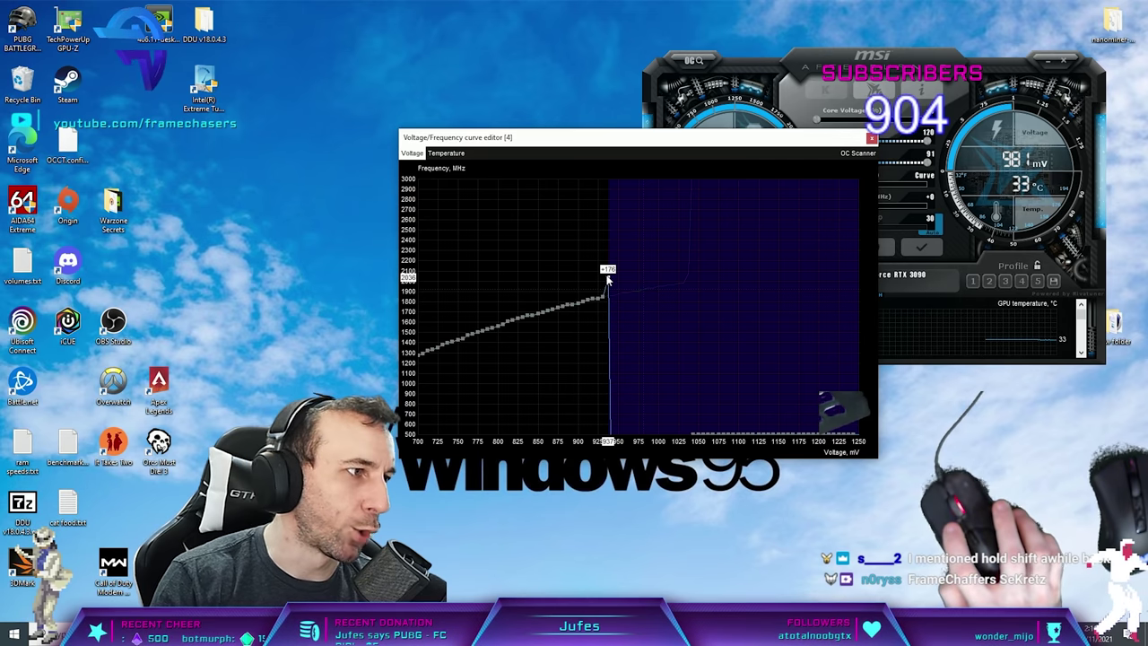